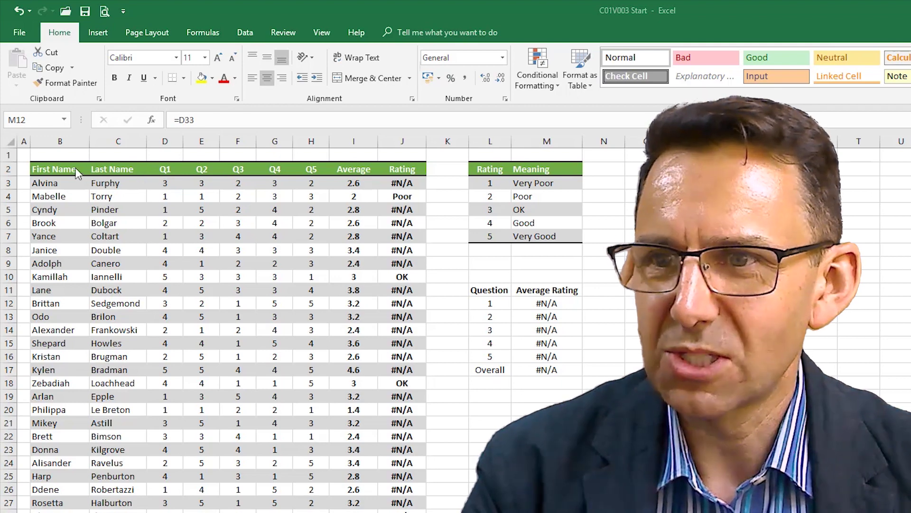
Step: Review the respondents' scores, Average formulas, the Rating/Meaning table and the rating VLOOKUP formulas
{"action": "left_click_drag", "start_coordinate": [51, 169], "coordinate": [319, 508]}
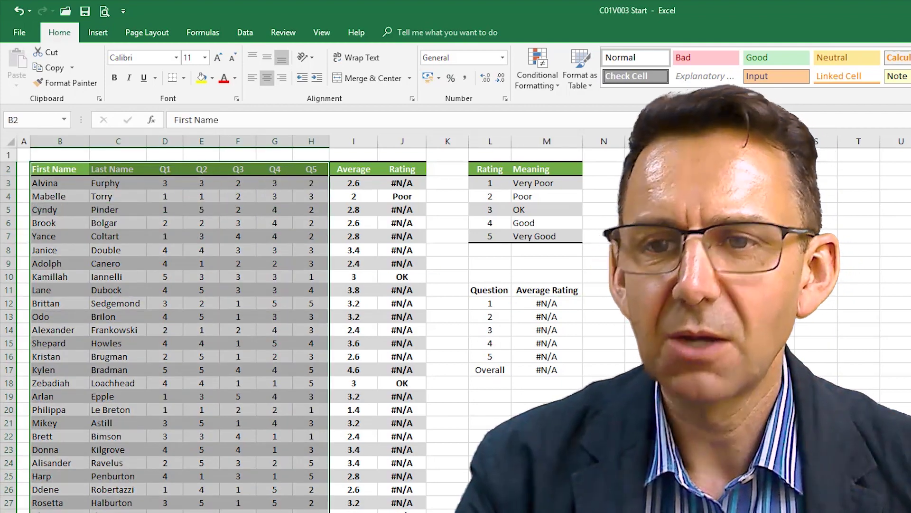
{"action": "left_click", "coordinate": [349, 171]}
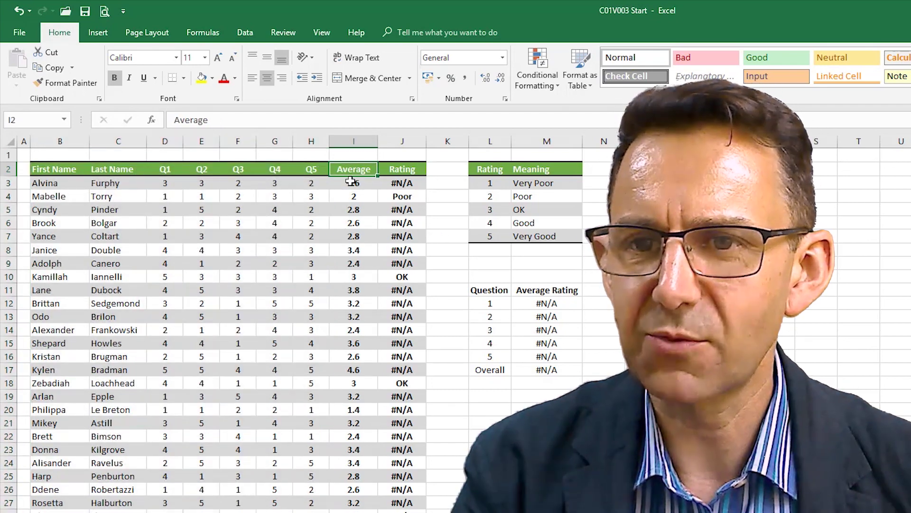
{"action": "left_click", "coordinate": [350, 180]}
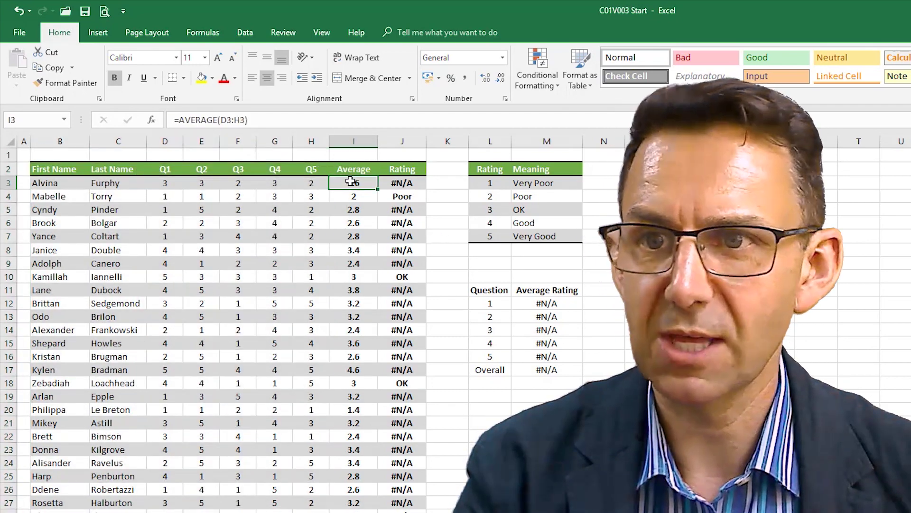
{"action": "left_click", "coordinate": [353, 170]}
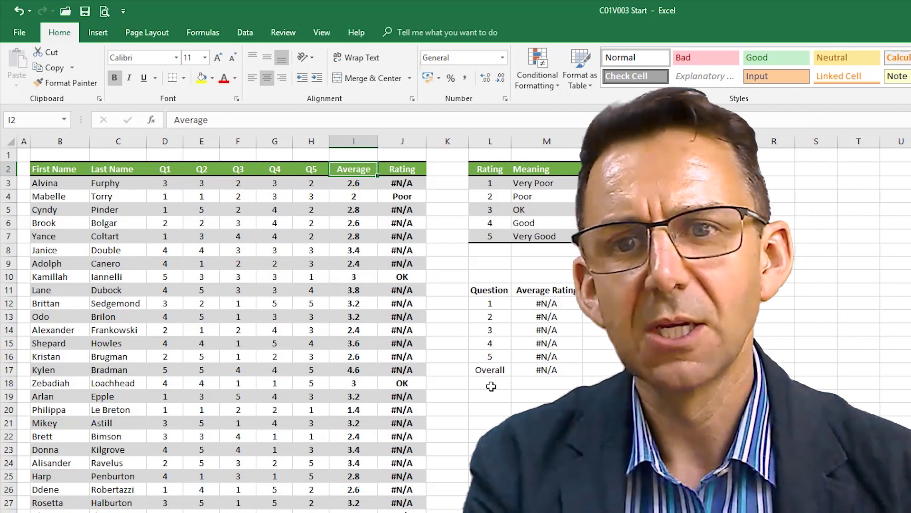
{"action": "left_click_drag", "start_coordinate": [494, 169], "coordinate": [546, 236]}
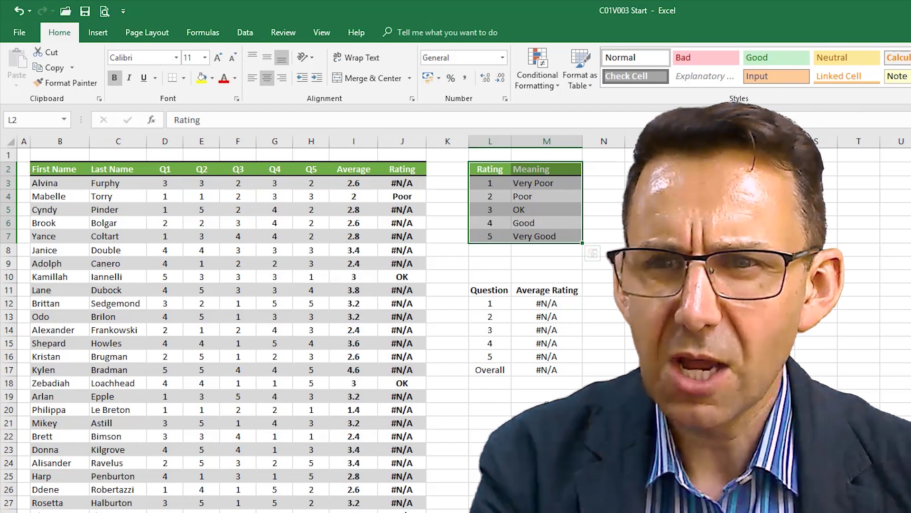
{"action": "left_click", "coordinate": [402, 184]}
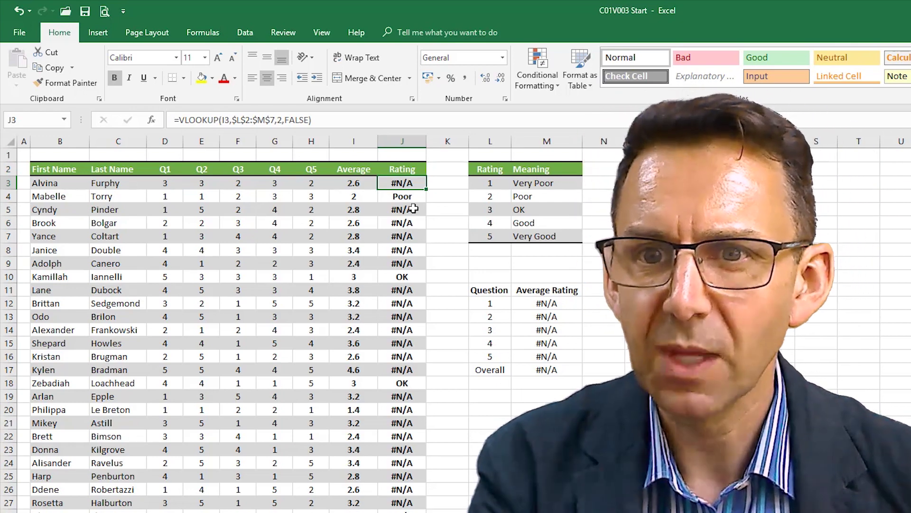
{"action": "left_click", "coordinate": [419, 199]}
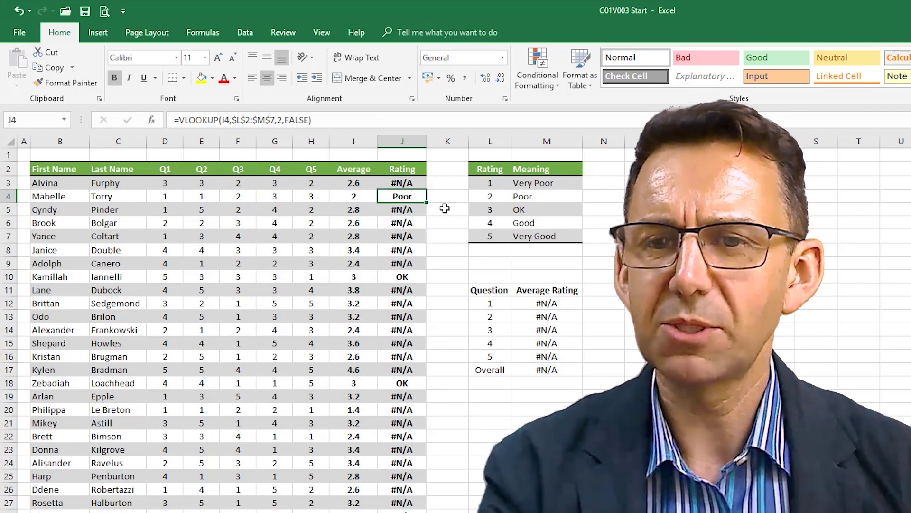
{"action": "key", "text": "Left"}
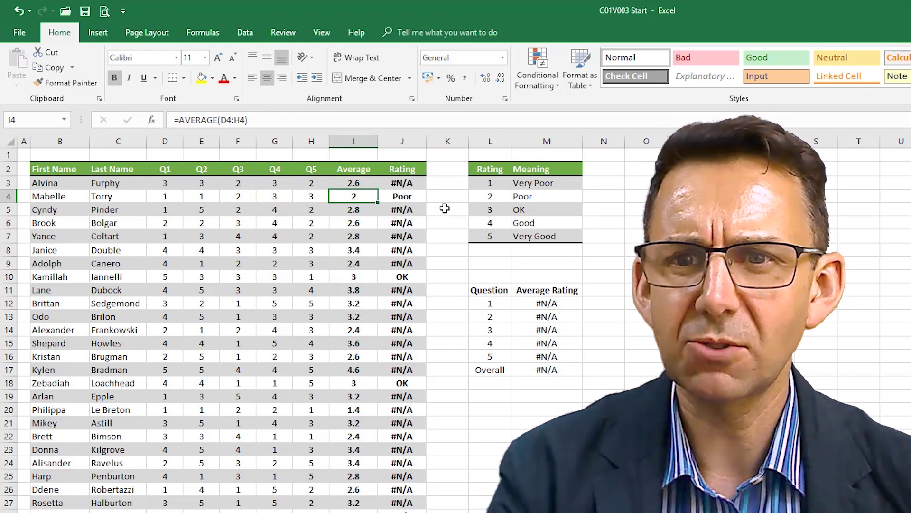
{"action": "key", "text": "Right"}
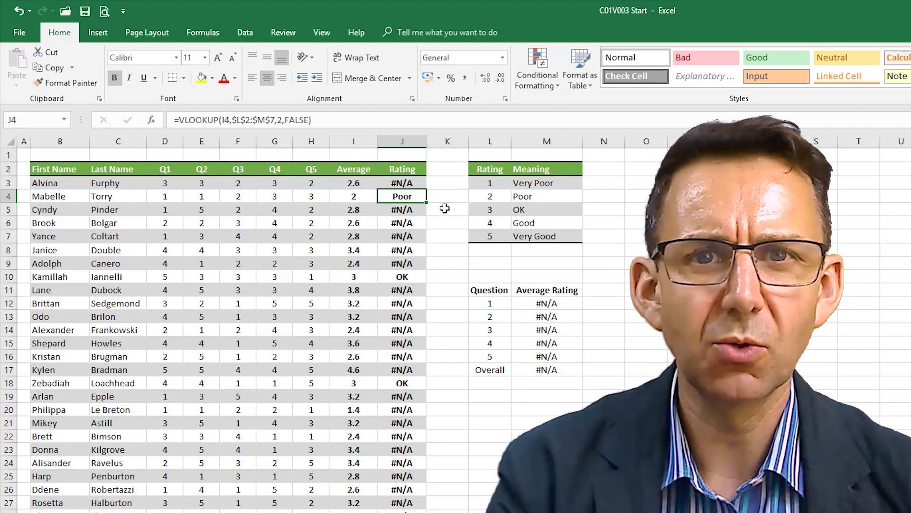
{"action": "key", "text": "Up"}
{"action": "key", "text": "Left"}
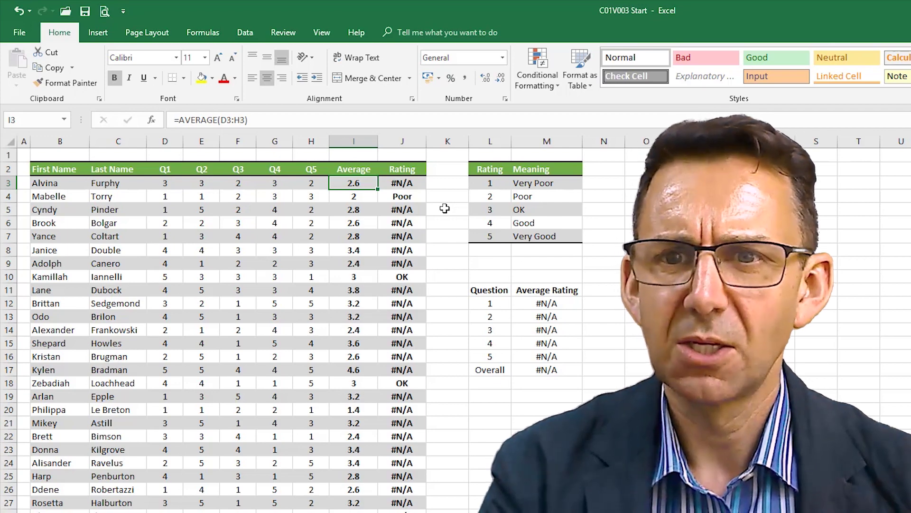
{"action": "key", "text": "Right"}
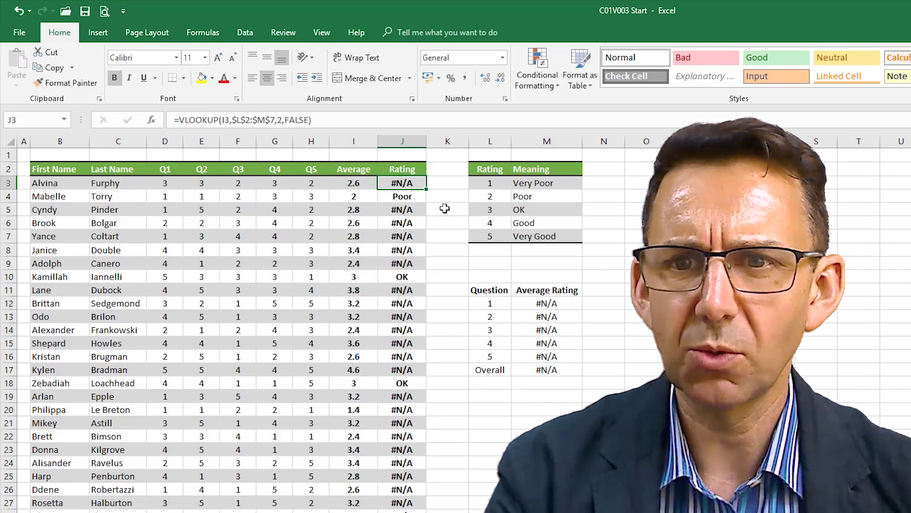
Step: Try the first rating's VLOOKUP with TRUE approximate match, then revert it to FALSE
{"action": "left_click", "coordinate": [309, 120]}
{"action": "key", "text": "ctrl+shift+Left"}
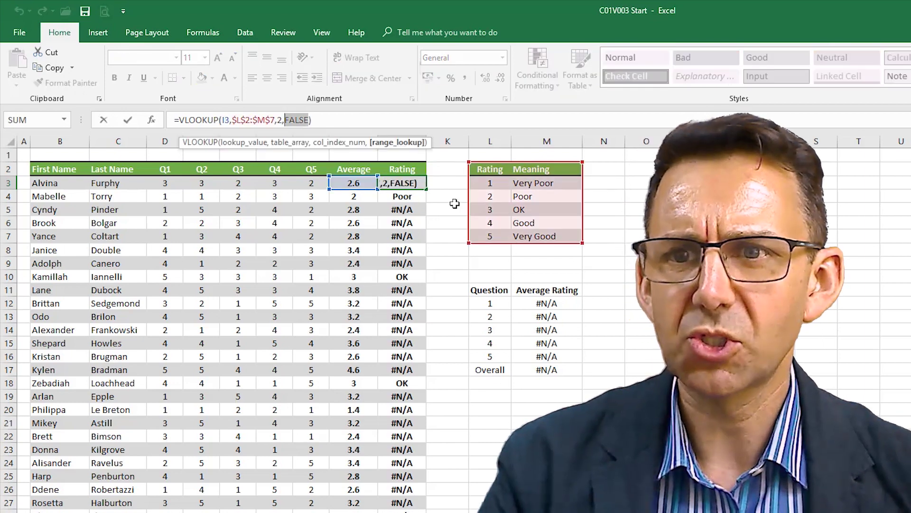
{"action": "type", "text": "true"}
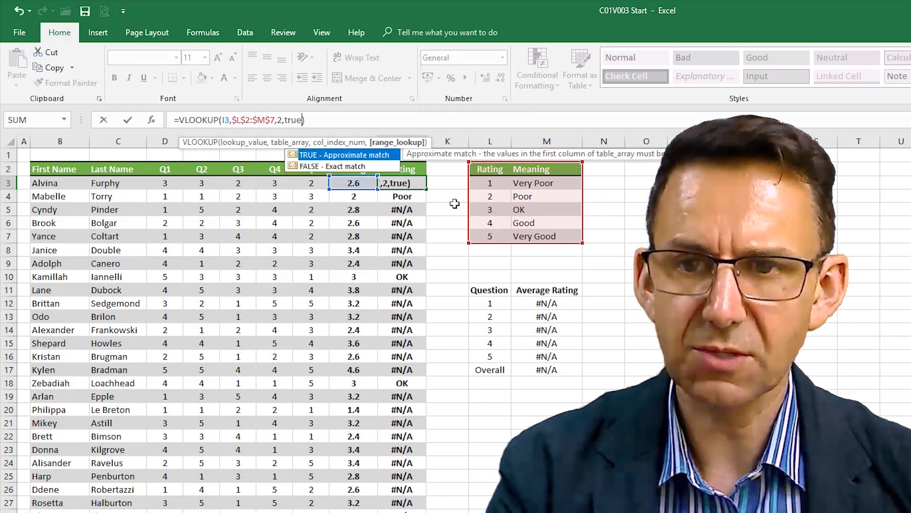
{"action": "key", "text": "Return"}
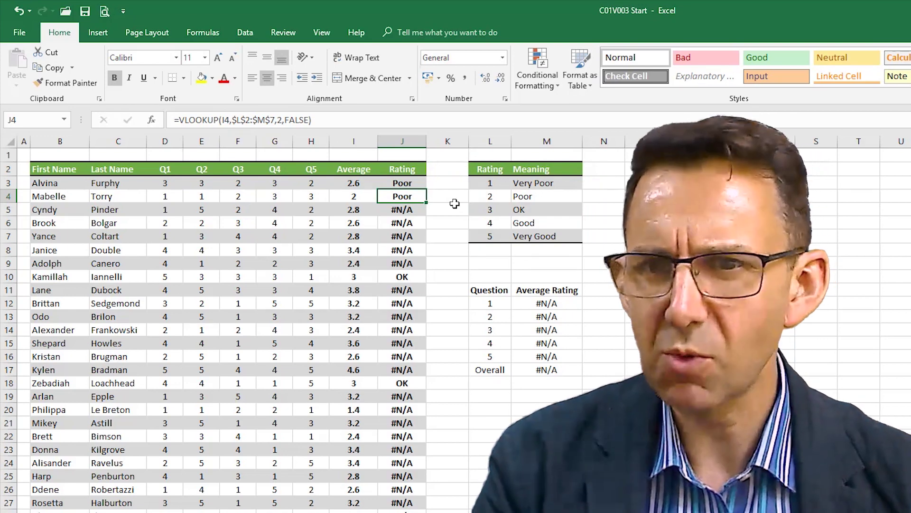
{"action": "key", "text": "Up"}
{"action": "key", "text": "Left"}
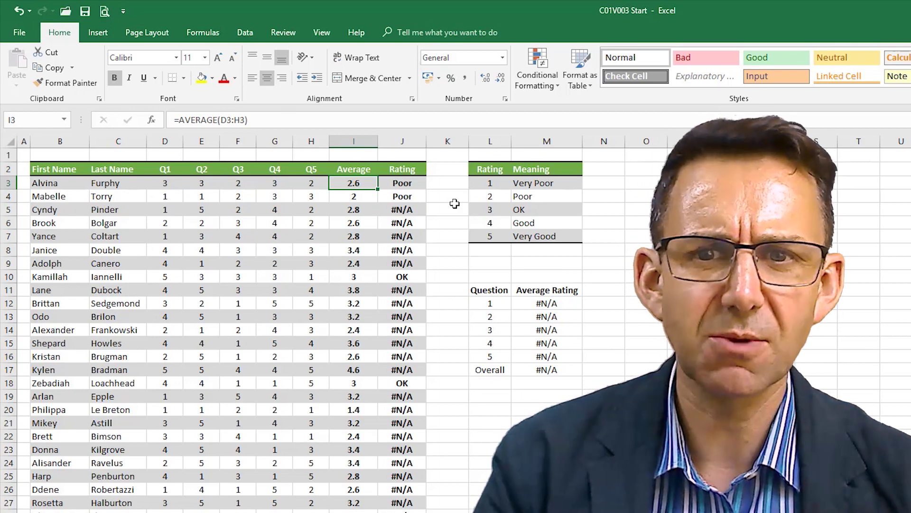
{"action": "key", "text": "Right"}
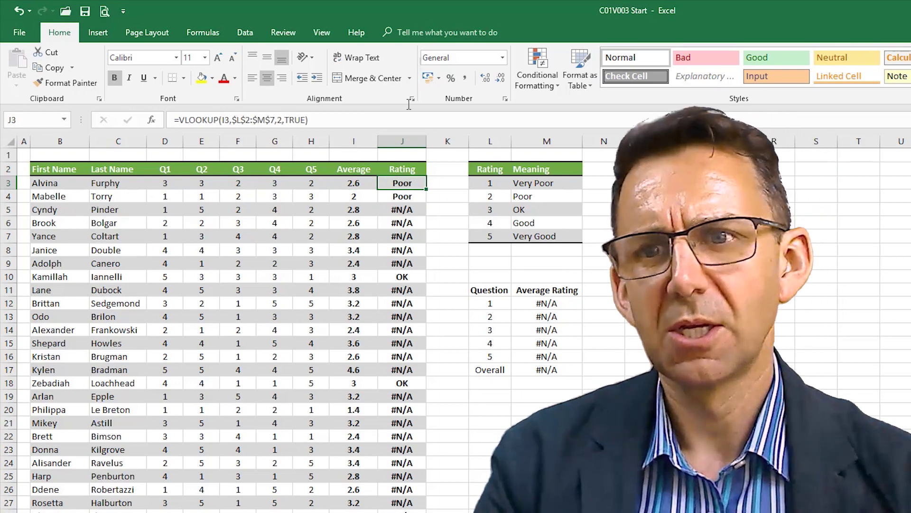
{"action": "left_click", "coordinate": [324, 124]}
{"action": "key", "text": "ctrl+shift+Left"}
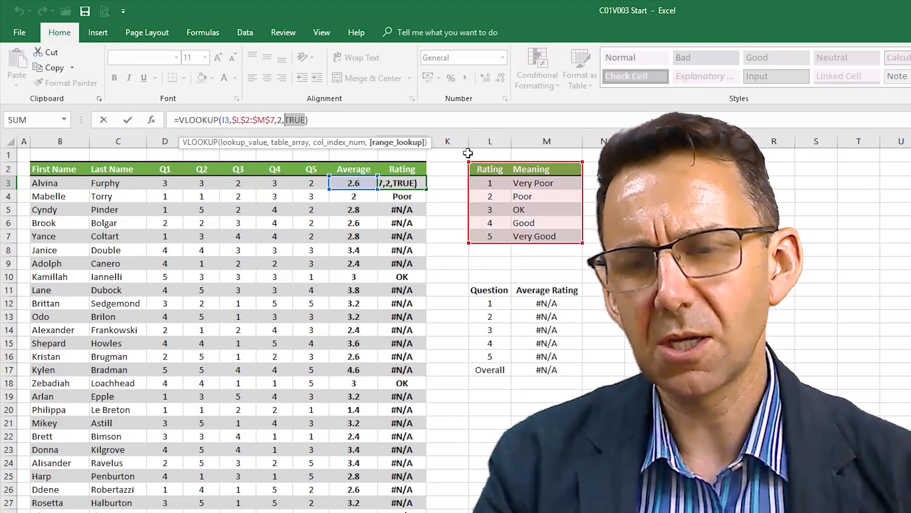
{"action": "type", "text": "false"}
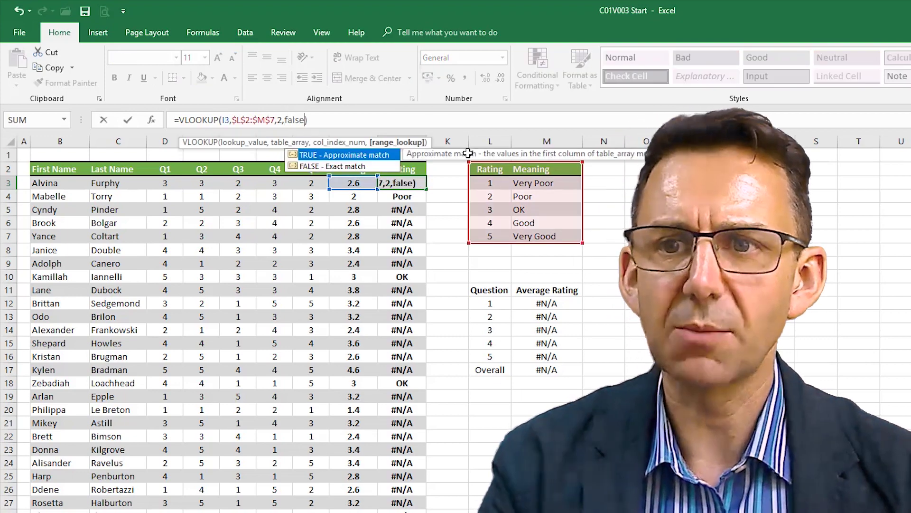
{"action": "key", "text": "Return"}
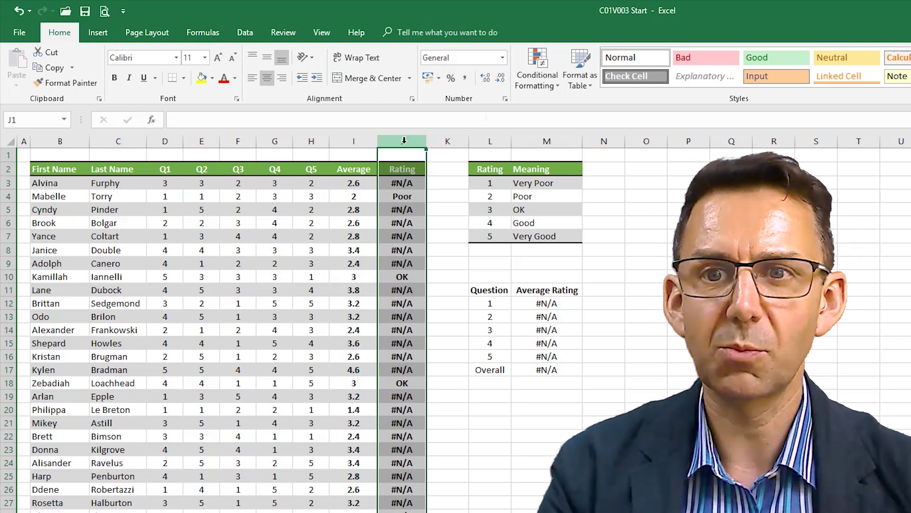
Step: Insert a new column J before Rating headed 'Round'
{"action": "right_click", "coordinate": [402, 141]}
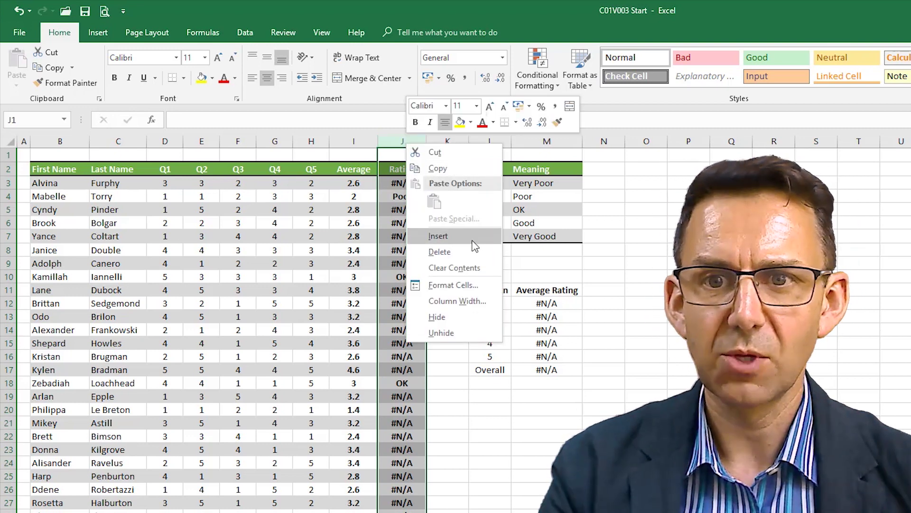
{"action": "left_click", "coordinate": [438, 236]}
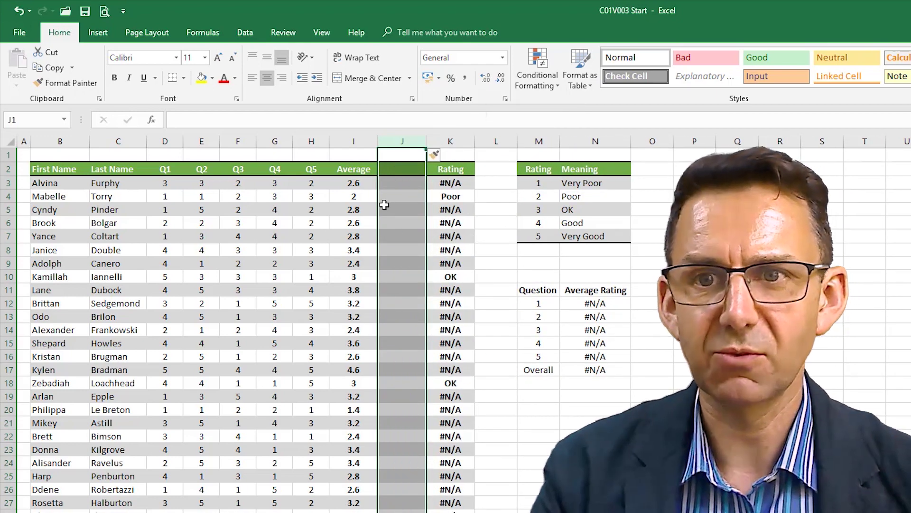
{"action": "left_click", "coordinate": [395, 169]}
{"action": "type", "text": "Round"}
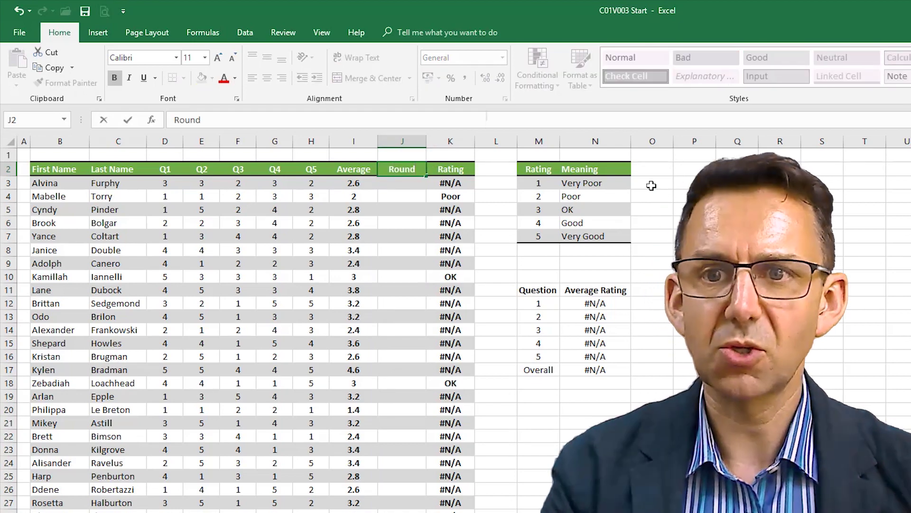
{"action": "key", "text": "Return"}
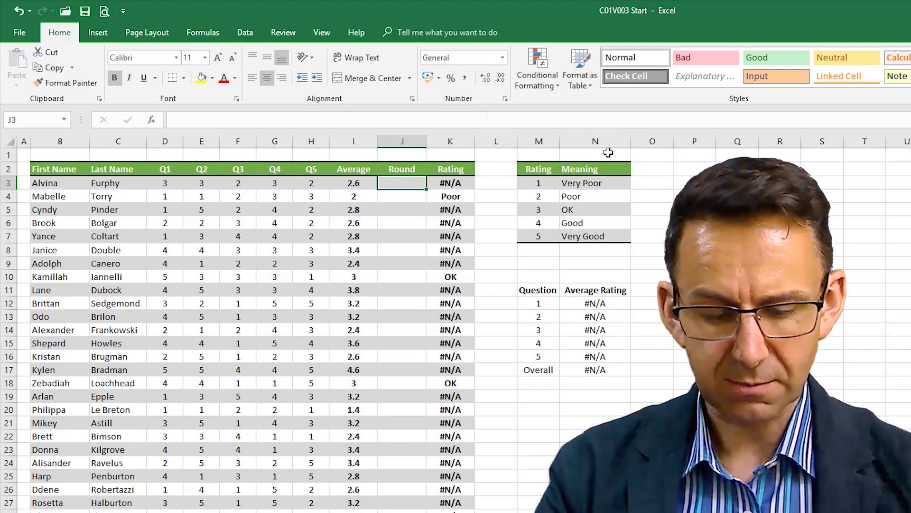
Step: Enter =ROUND(I3,0) in J3 so the 2.6 average becomes 3
{"action": "type", "text": "=round"}
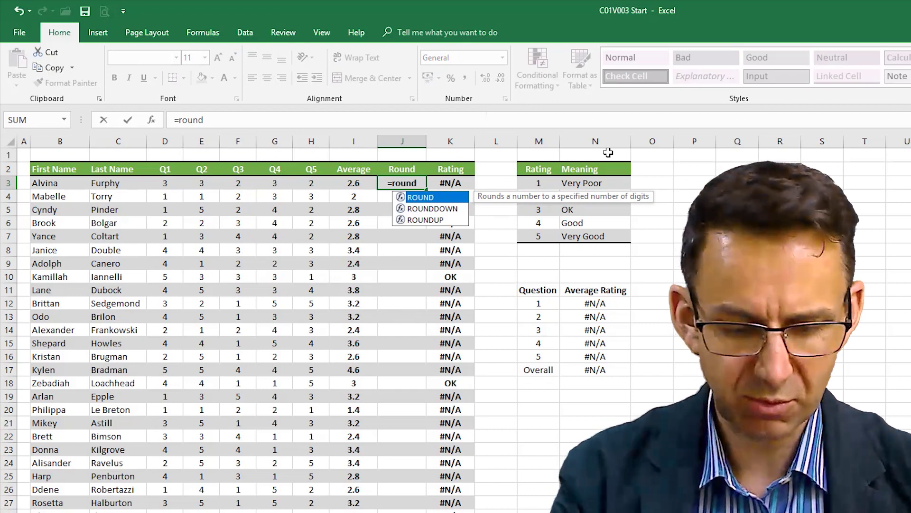
{"action": "type", "text": "("}
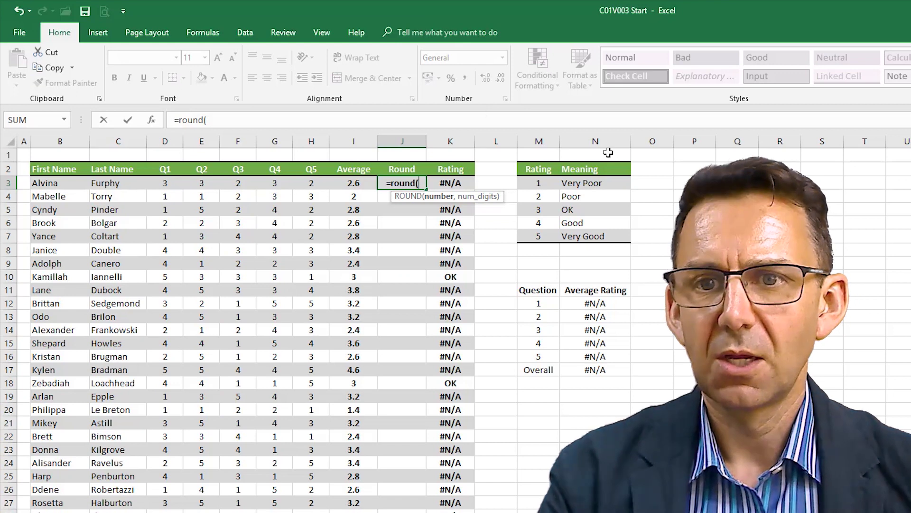
{"action": "left_click", "coordinate": [356, 185]}
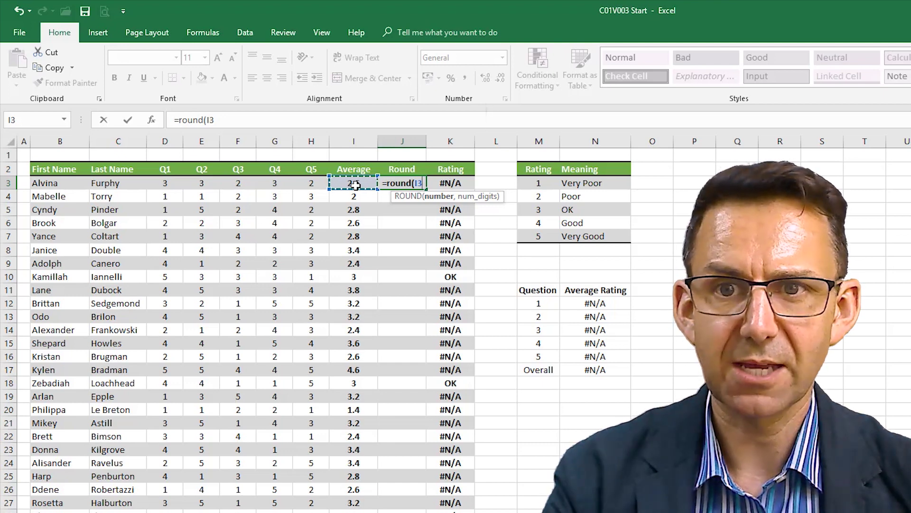
{"action": "type", "text": ","}
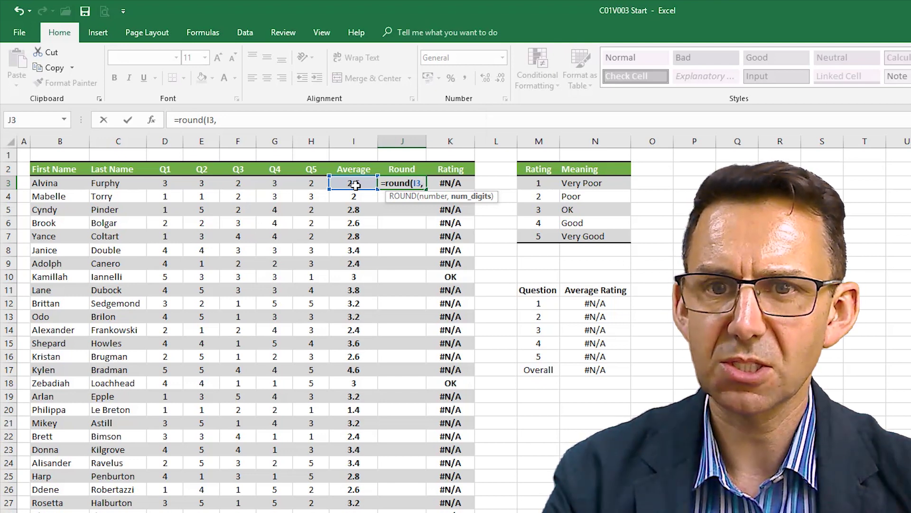
{"action": "type", "text": "0"}
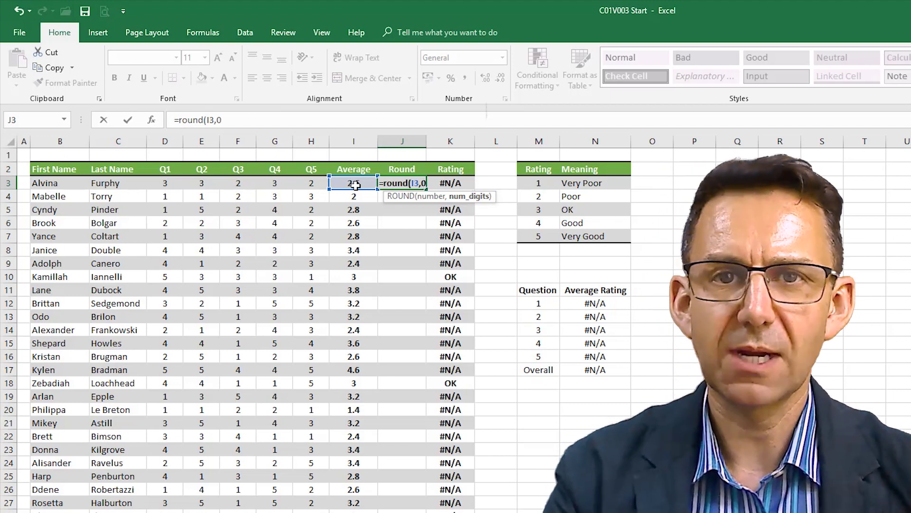
{"action": "type", "text": ")"}
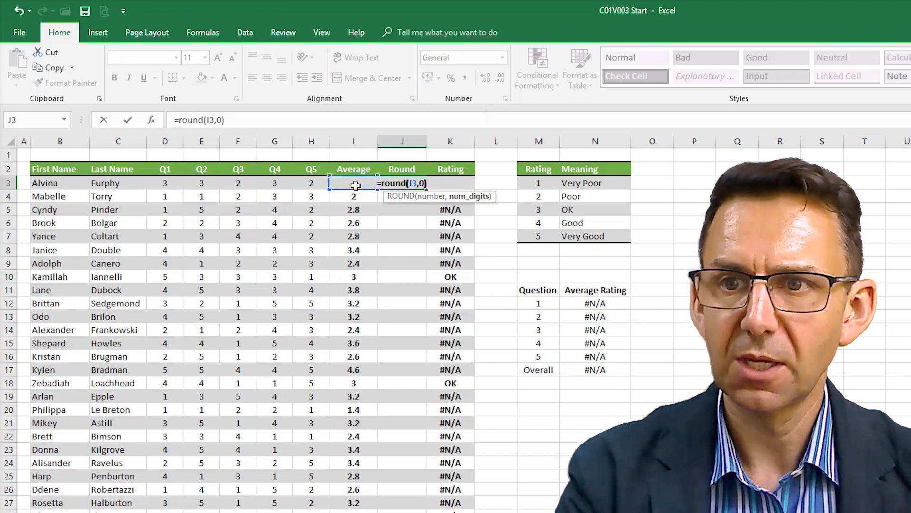
{"action": "key", "text": "Return"}
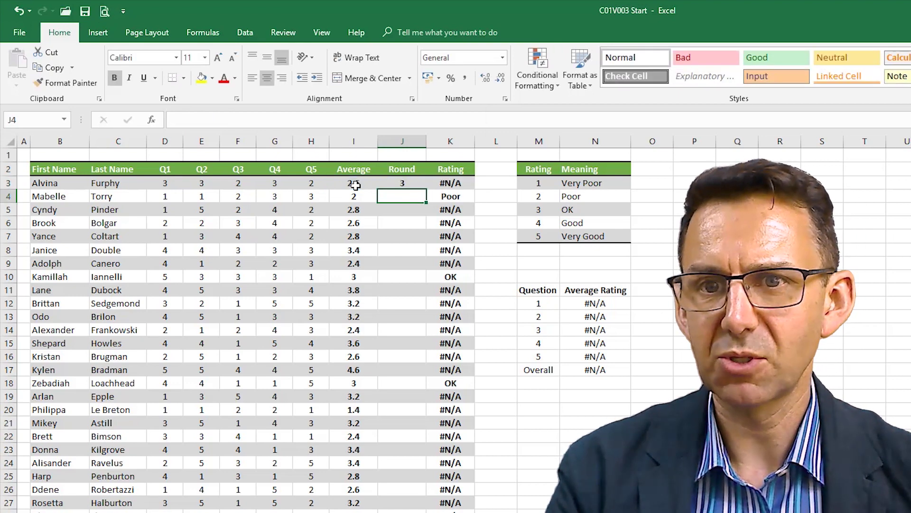
{"action": "key", "text": "Up"}
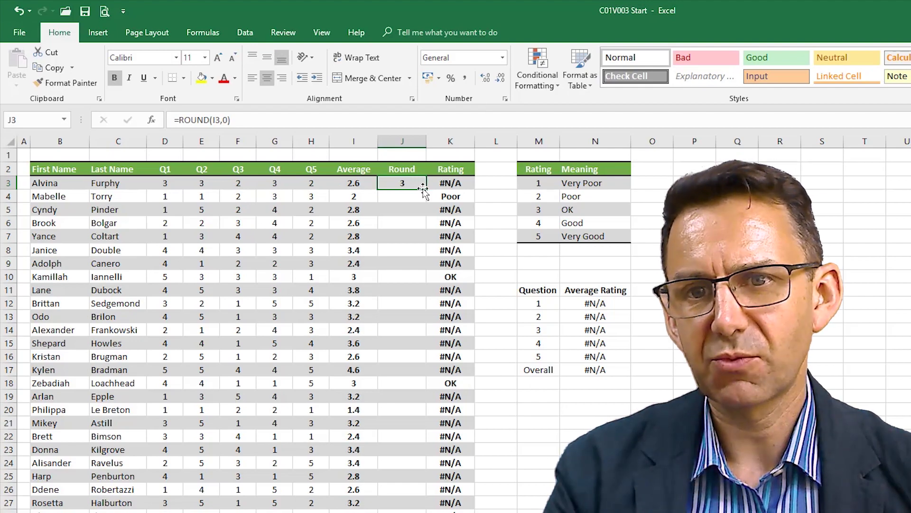
Step: Fill the ROUND formula down column J and give it the Average column's formatting
{"action": "mouse_move", "coordinate": [428, 189]}
{"action": "left_mouse_down"}
{"action": "mouse_move", "coordinate": [426, 511]}
{"action": "mouse_move", "coordinate": [400, 512]}
{"action": "left_mouse_up"}
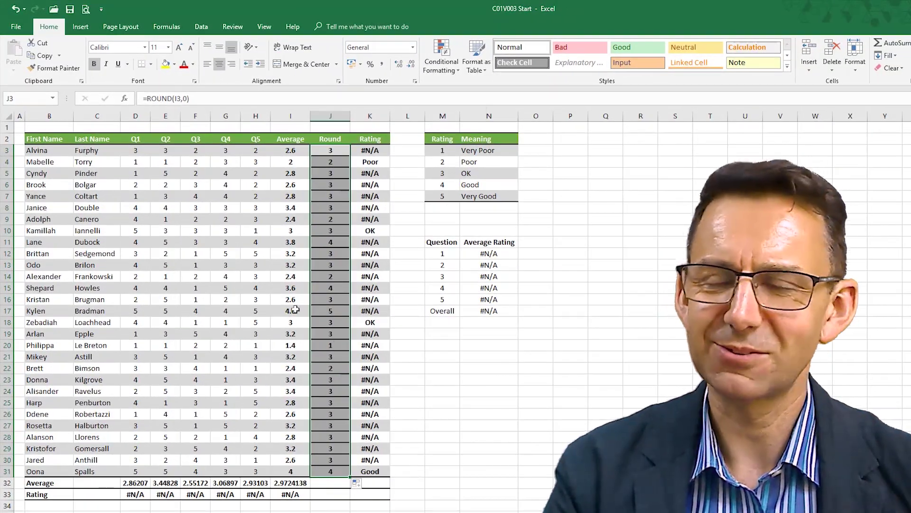
{"action": "left_click", "coordinate": [290, 116]}
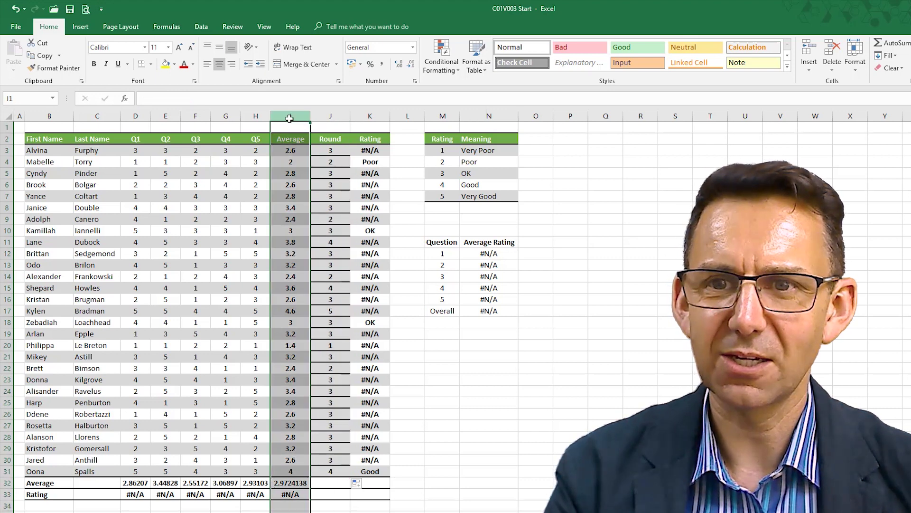
{"action": "left_click", "coordinate": [59, 68]}
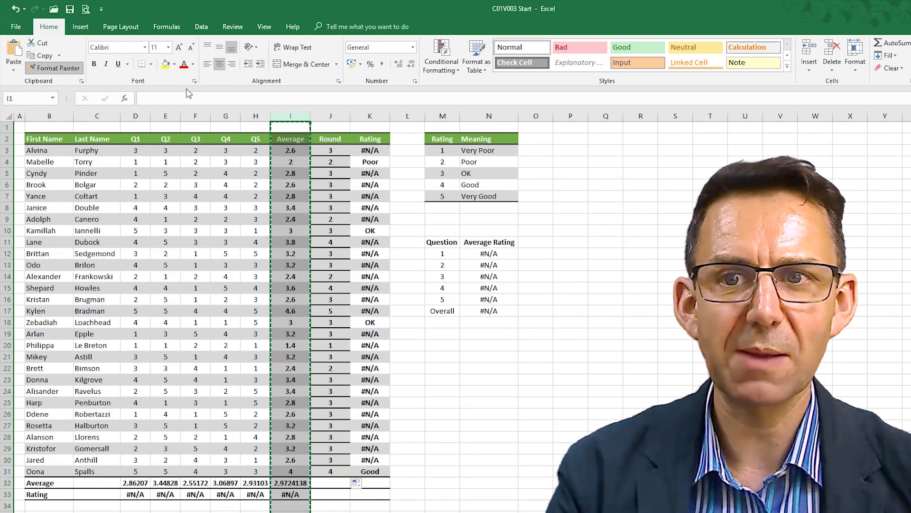
{"action": "left_click", "coordinate": [331, 116]}
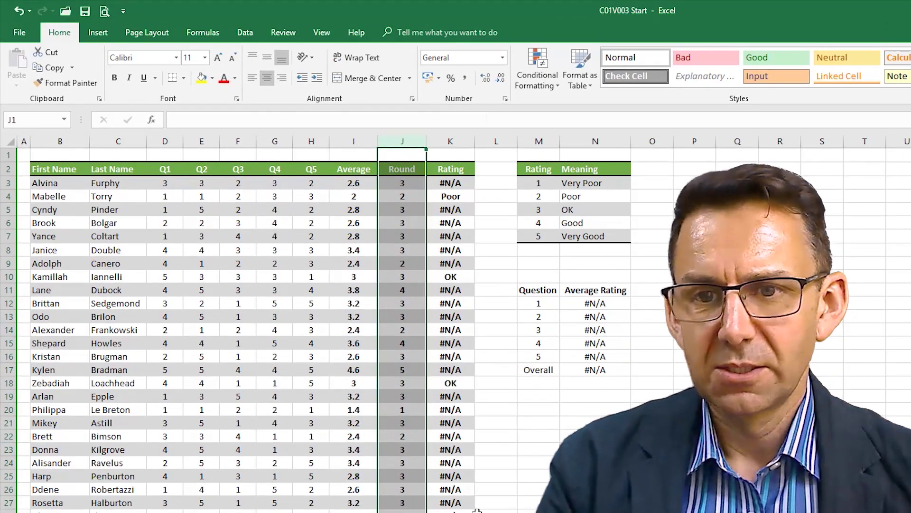
{"action": "left_click", "coordinate": [451, 184]}
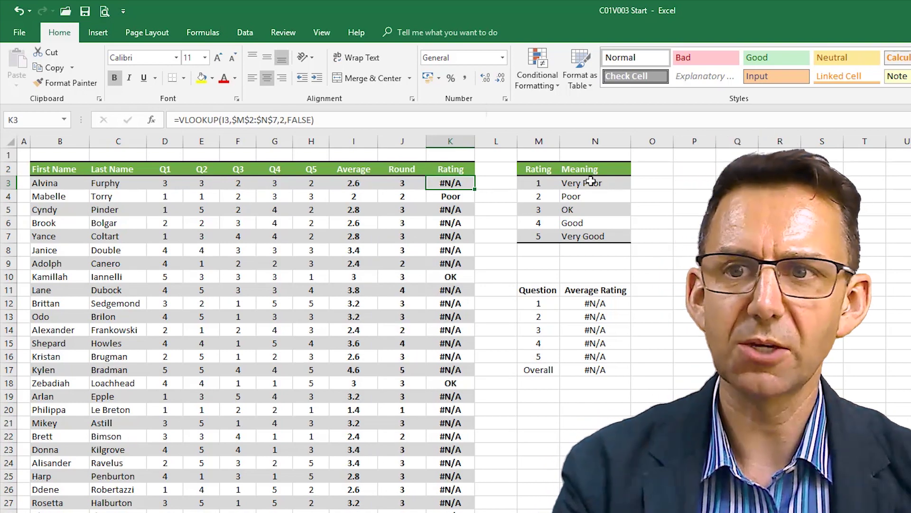
Step: Point K3's rating lookup at the rounded value J3 and fill it down the column
{"action": "key", "text": "F2"}
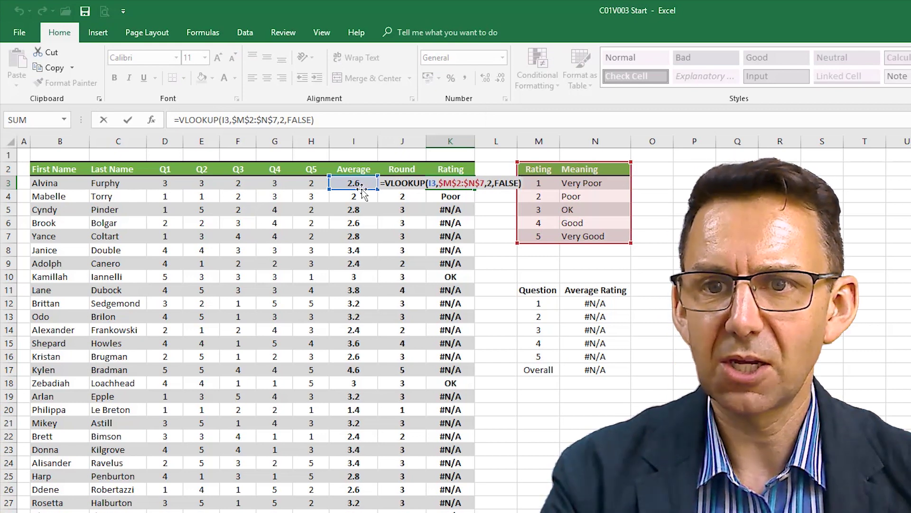
{"action": "left_click_drag", "start_coordinate": [362, 190], "coordinate": [400, 194]}
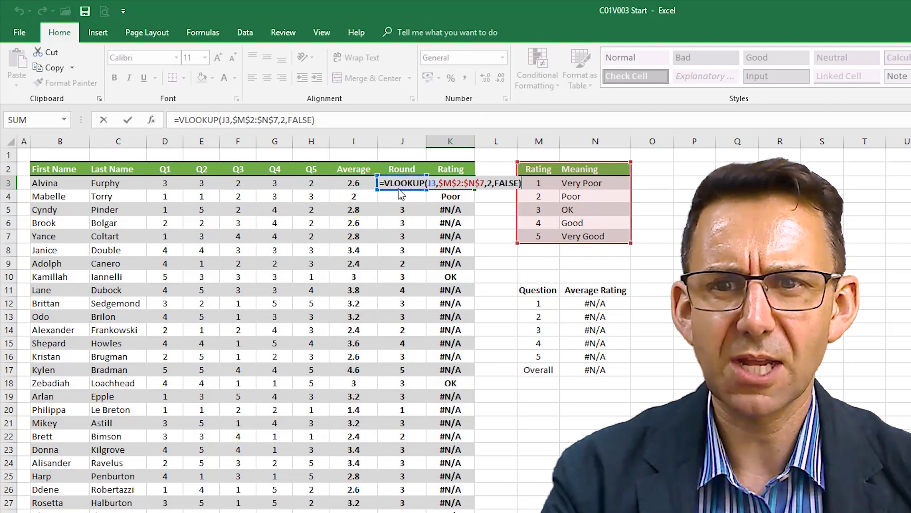
{"action": "key", "text": "Return"}
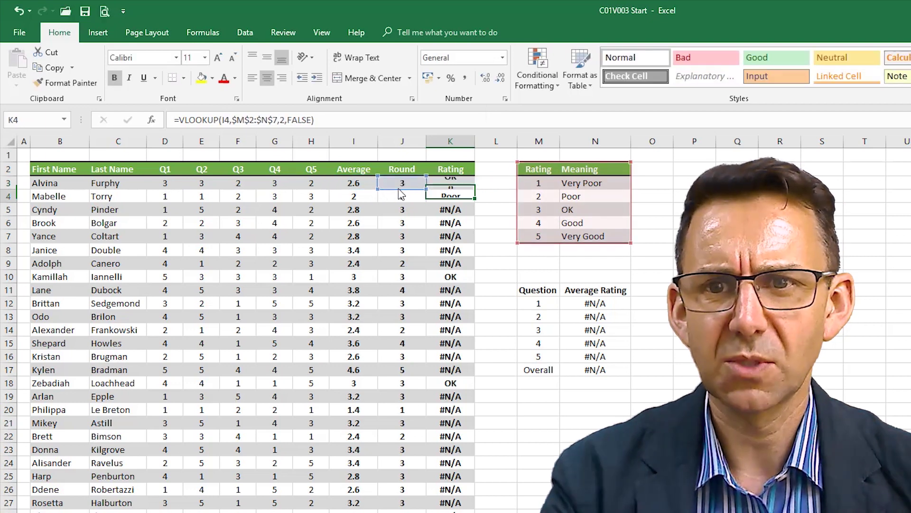
{"action": "key", "text": "Up"}
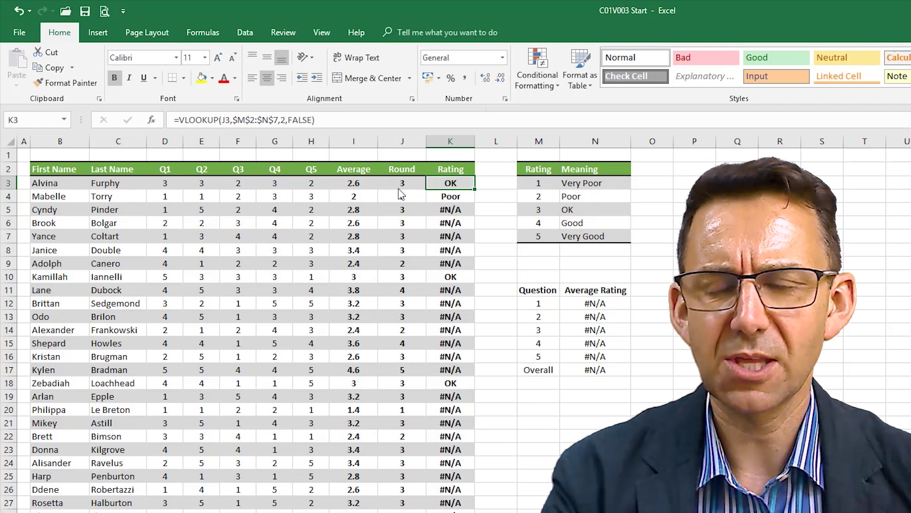
{"action": "double_click", "coordinate": [474, 189]}
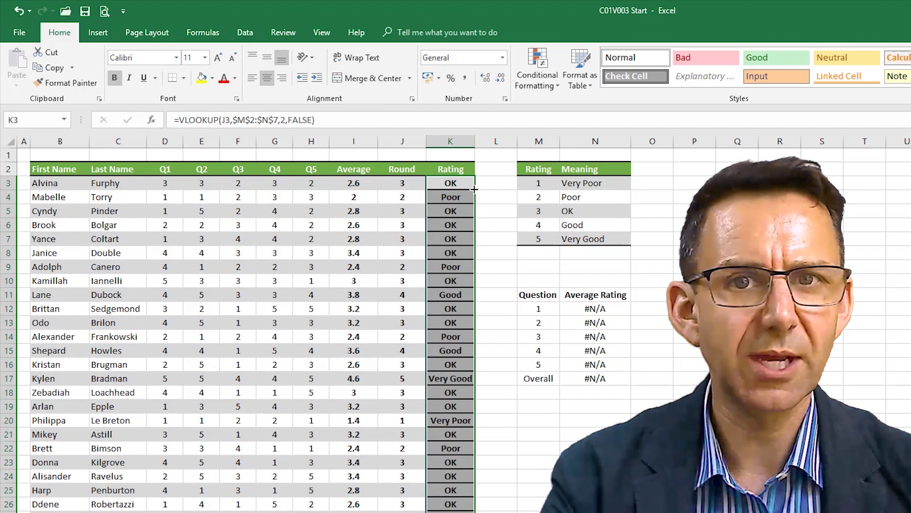
Step: Copy column J's formatting onto the Rating column K and select summary row 33
{"action": "left_click", "coordinate": [413, 139]}
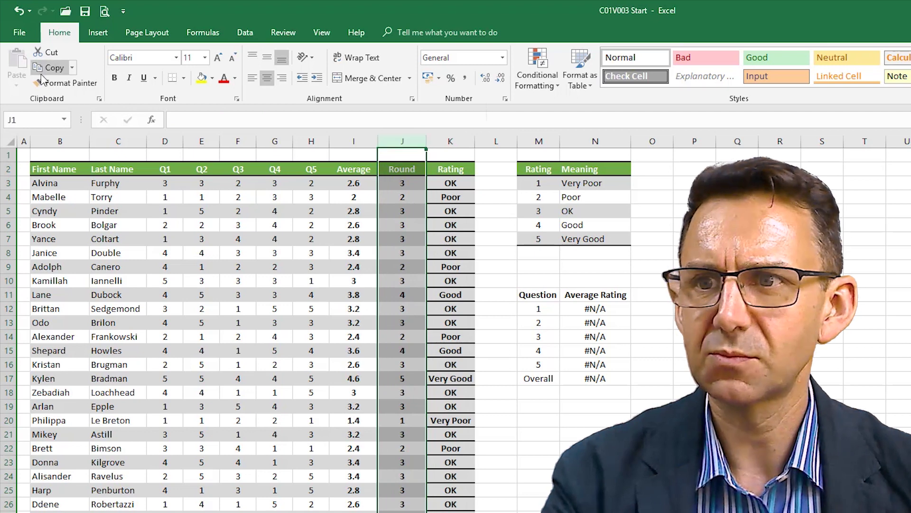
{"action": "left_click", "coordinate": [54, 85]}
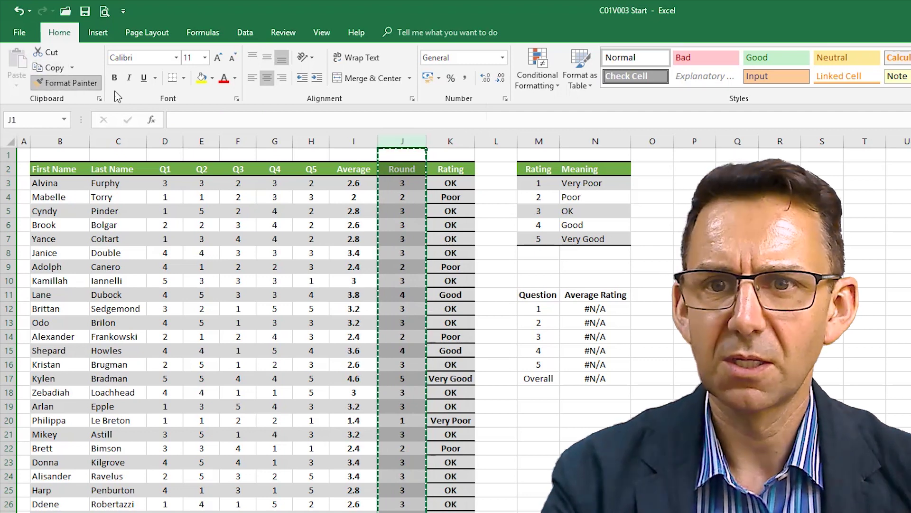
{"action": "left_click", "coordinate": [454, 139]}
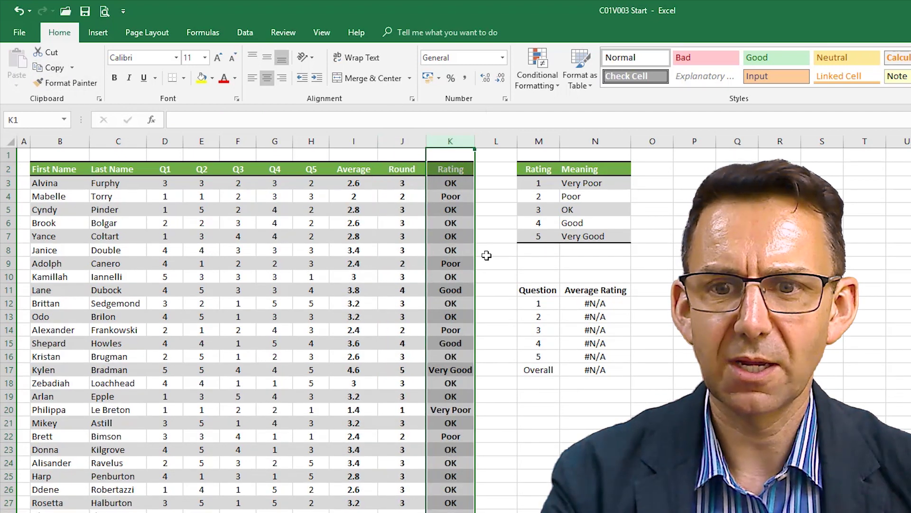
{"action": "left_click_drag", "start_coordinate": [311, 141], "coordinate": [450, 141]}
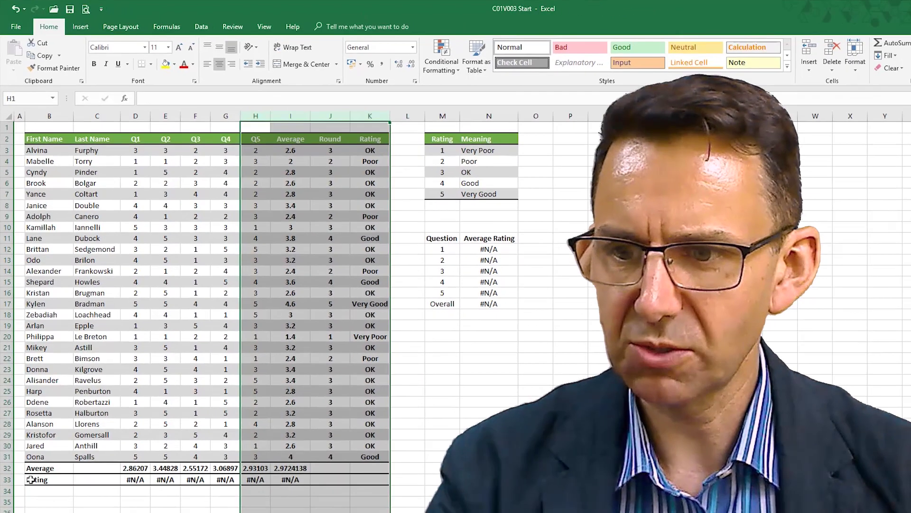
{"action": "left_click", "coordinate": [30, 479]}
{"action": "left_click", "coordinate": [10, 480]}
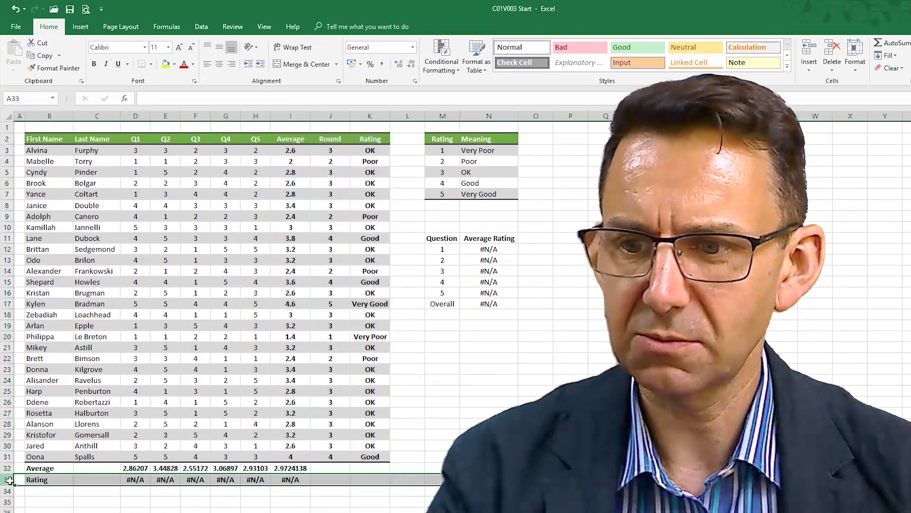
Step: Insert a new row 33 above Rating labelled 'Round' in B33
{"action": "right_click", "coordinate": [9, 481]}
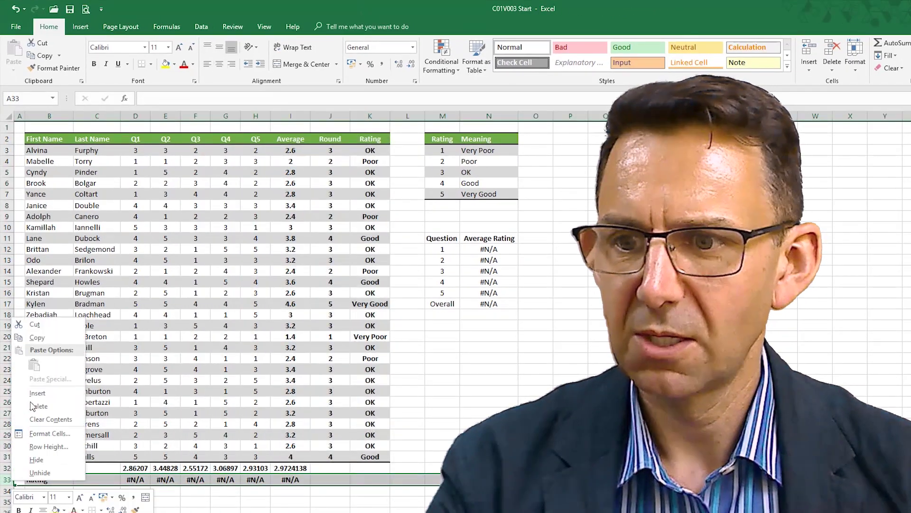
{"action": "left_click", "coordinate": [52, 398]}
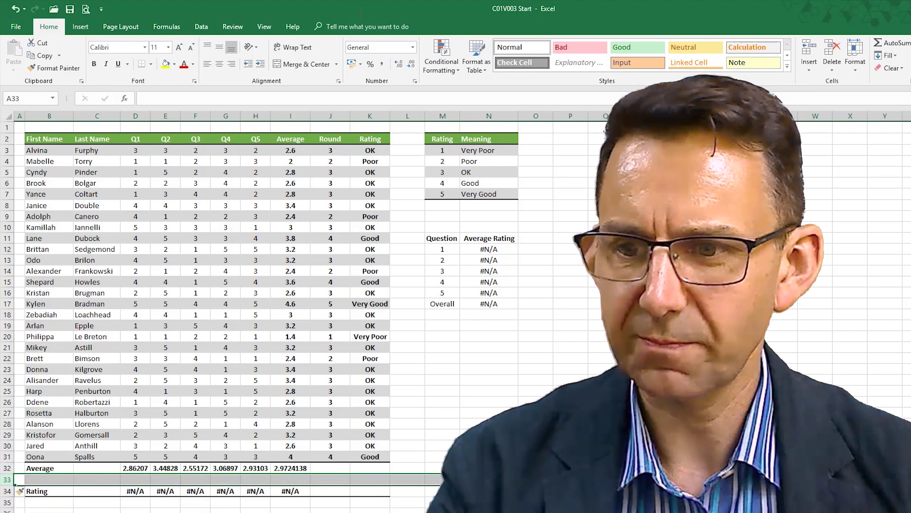
{"action": "left_click", "coordinate": [40, 480]}
{"action": "type", "text": "Round"}
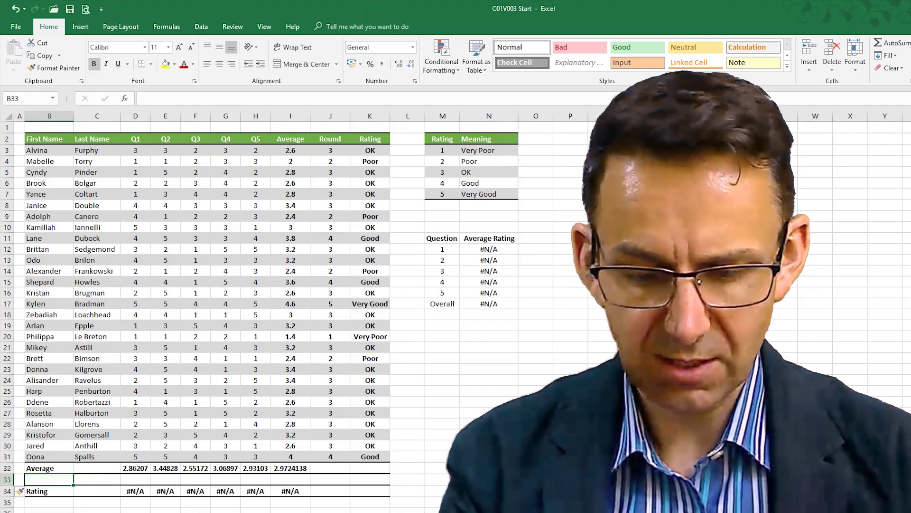
{"action": "key", "text": "Return"}
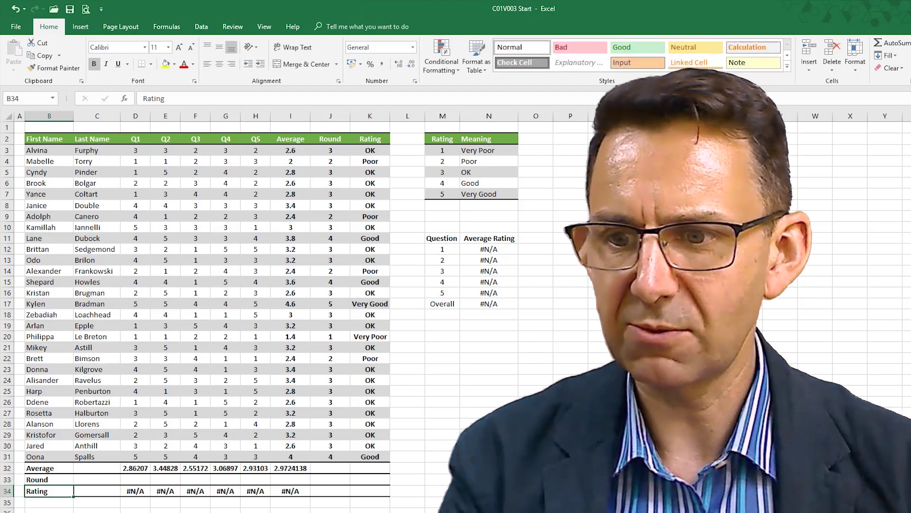
{"action": "key", "text": "Up"}
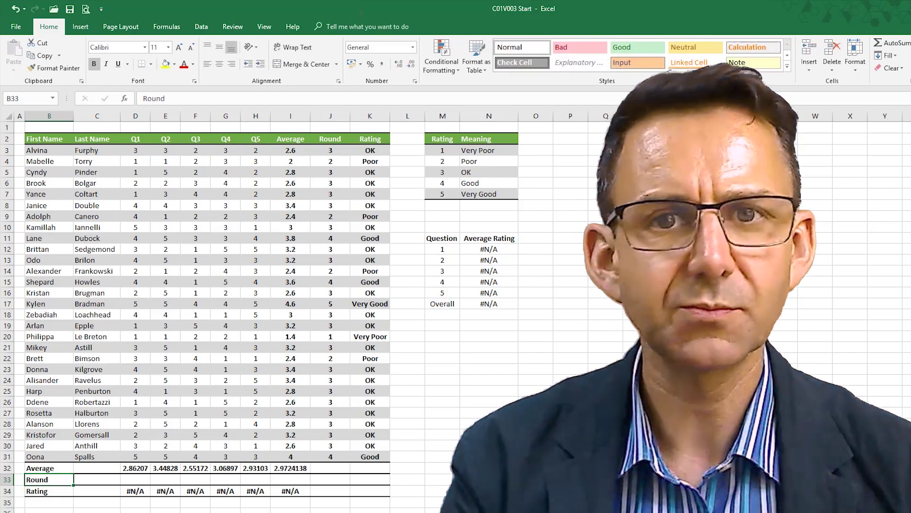
Step: Enter =ROUND(D32,0) in D33 and paste it across the row to I33
{"action": "key", "text": "Right"}
{"action": "key", "text": "Right"}
{"action": "type", "text": "="}
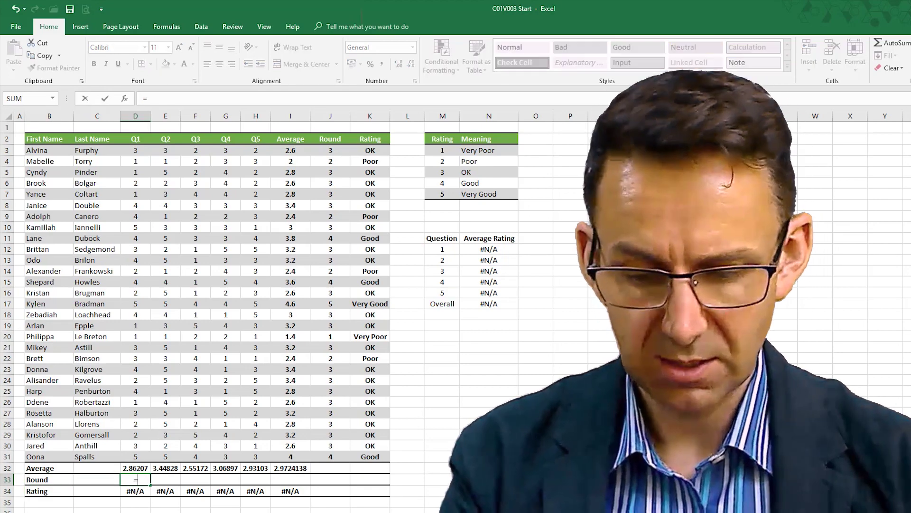
{"action": "type", "text": "round("}
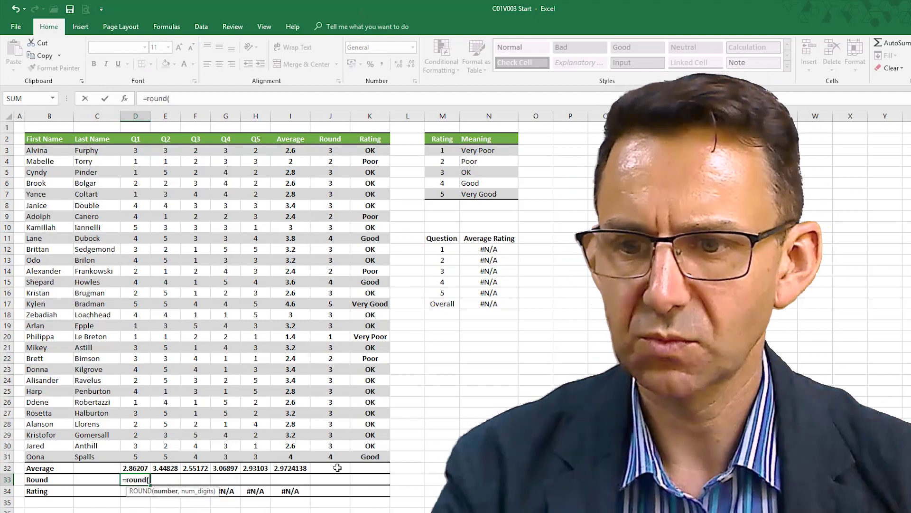
{"action": "left_click", "coordinate": [133, 468]}
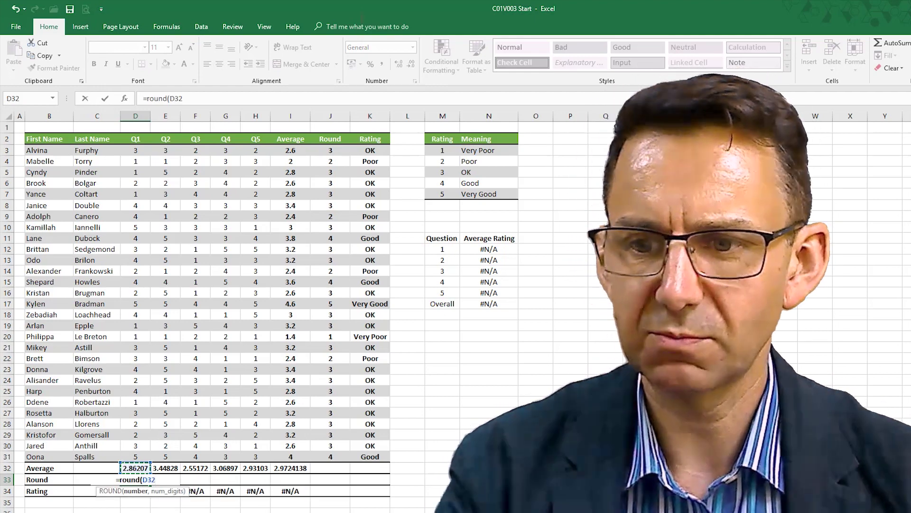
{"action": "type", "text": ","}
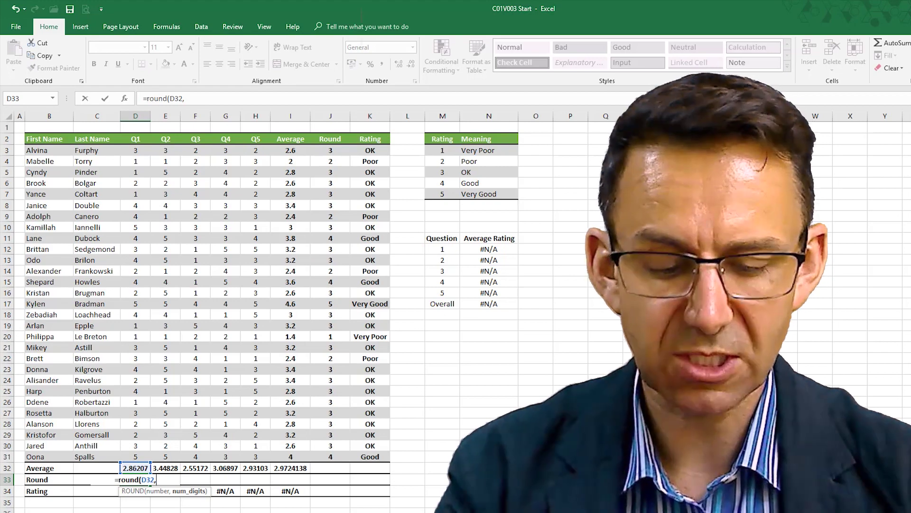
{"action": "type", "text": "0"}
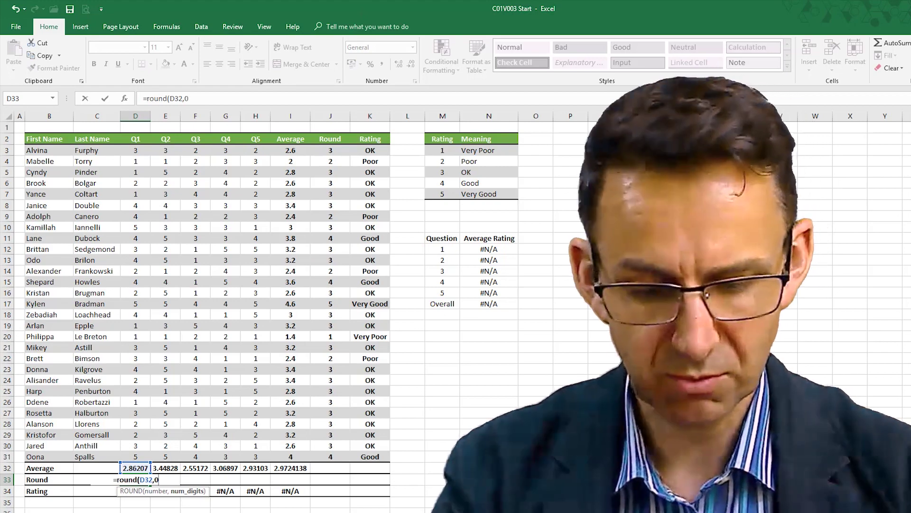
{"action": "type", "text": ")"}
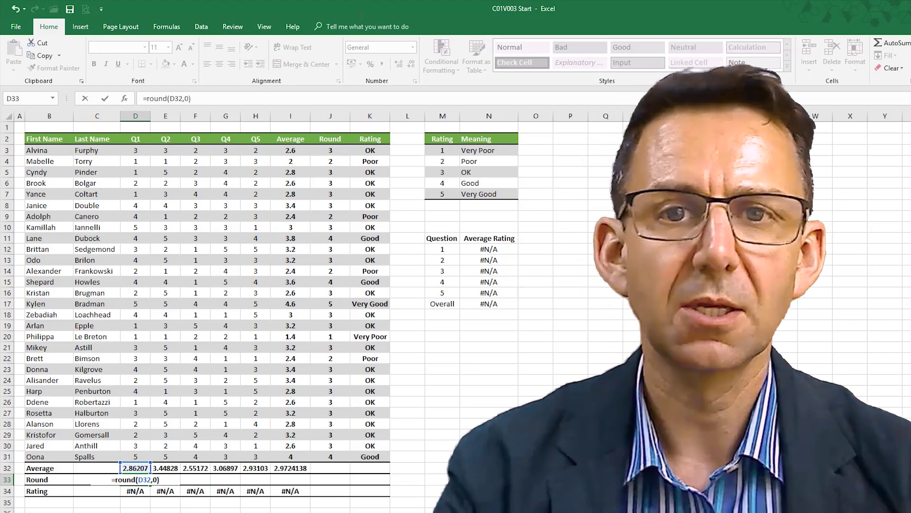
{"action": "key", "text": "Return"}
{"action": "left_click", "coordinate": [135, 479]}
{"action": "key", "text": "ctrl+c"}
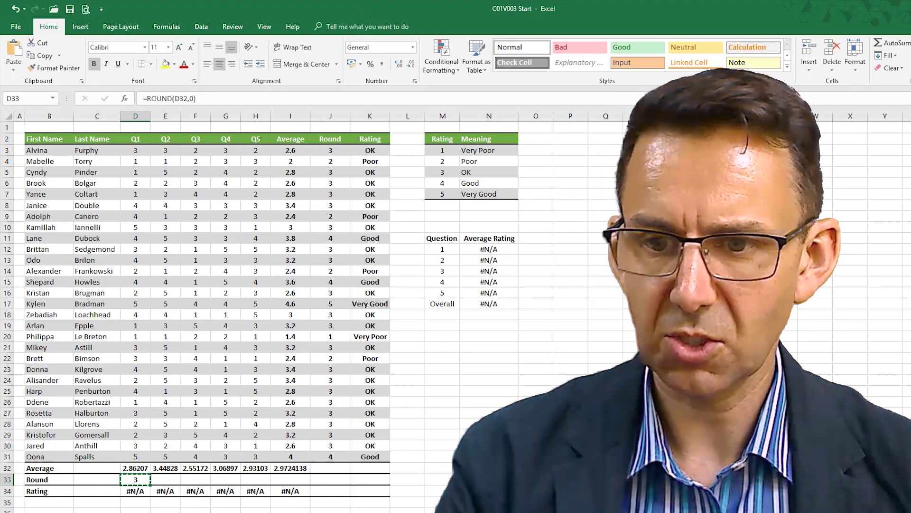
{"action": "key", "text": "shift+Right"}
{"action": "key", "text": "shift+Right"}
{"action": "key", "text": "shift+Right"}
{"action": "key", "text": "shift+Right"}
{"action": "key", "text": "shift+Right"}
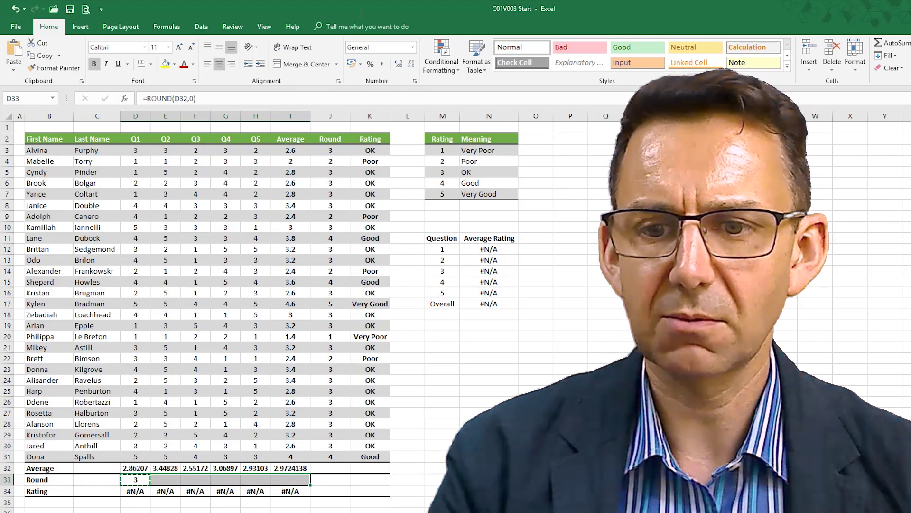
{"action": "key", "text": "Return"}
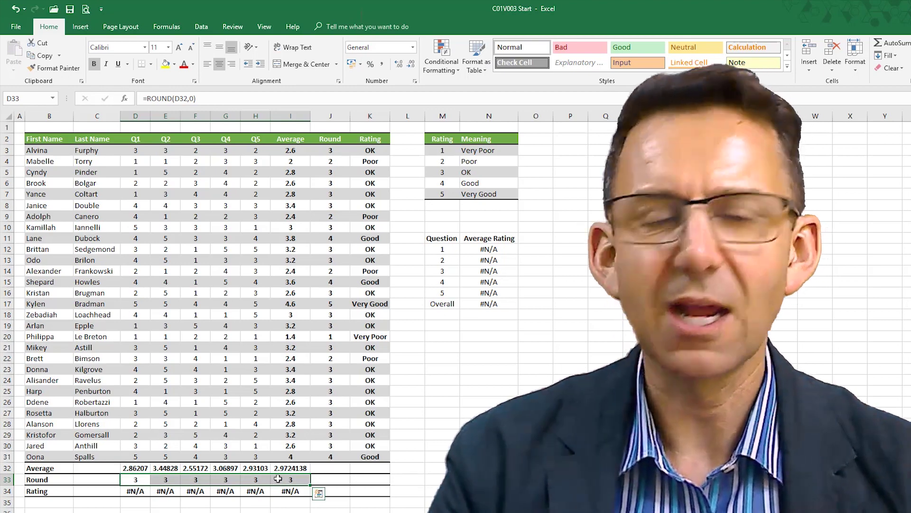
Step: Point D34's rating lookup at rounded D33 and paste it across to I34
{"action": "left_click", "coordinate": [136, 490]}
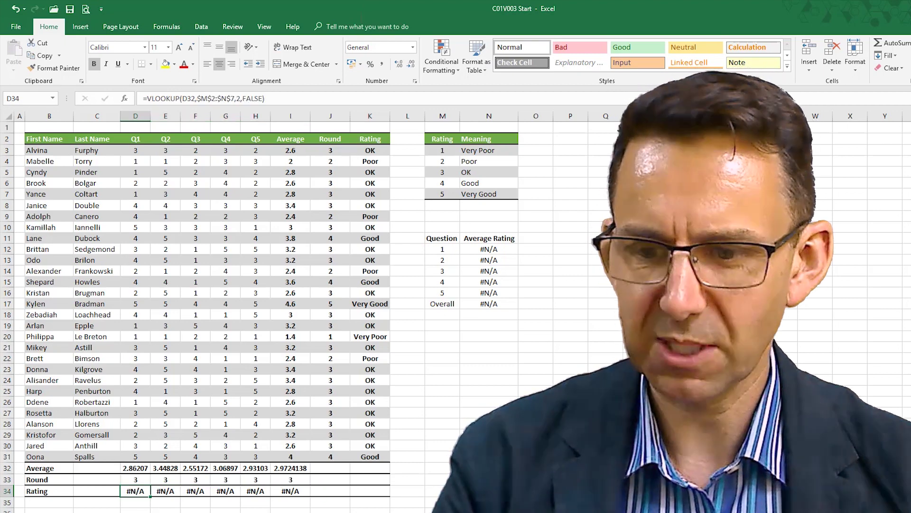
{"action": "key", "text": "F2"}
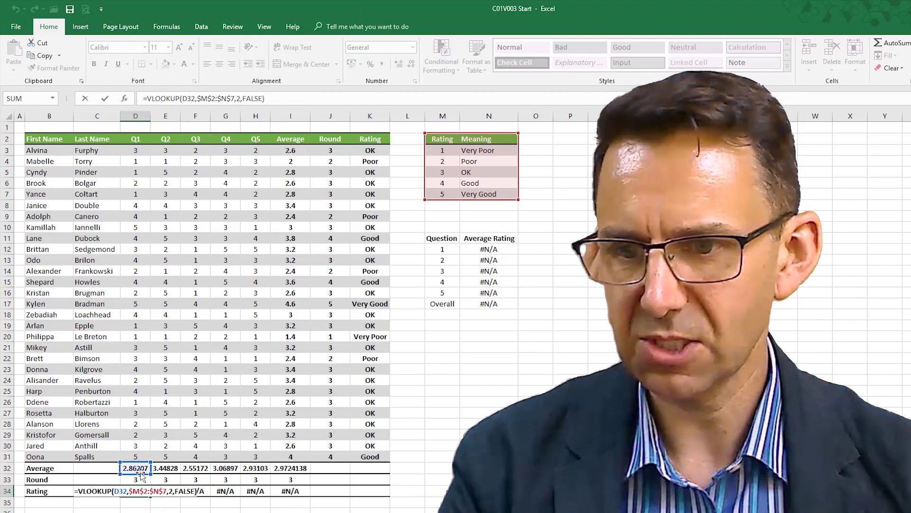
{"action": "left_click_drag", "start_coordinate": [142, 476], "coordinate": [142, 488]}
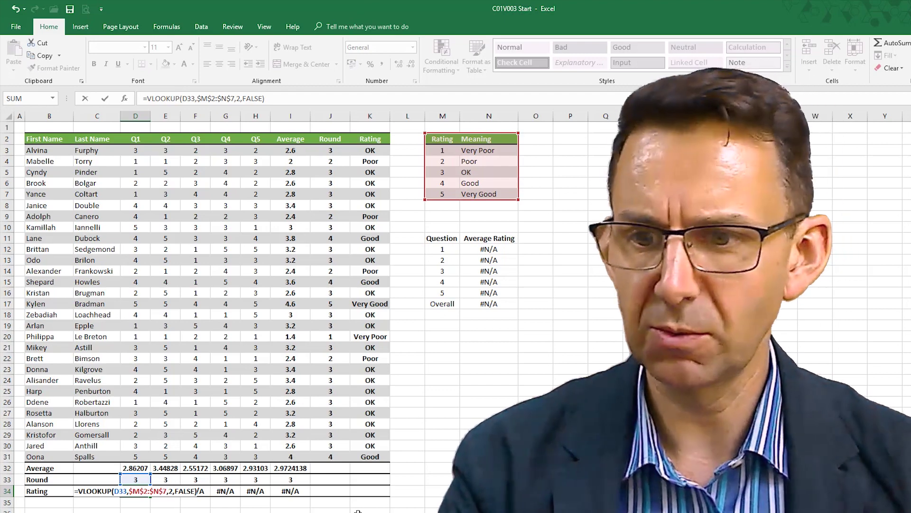
{"action": "key", "text": "ctrl+Return"}
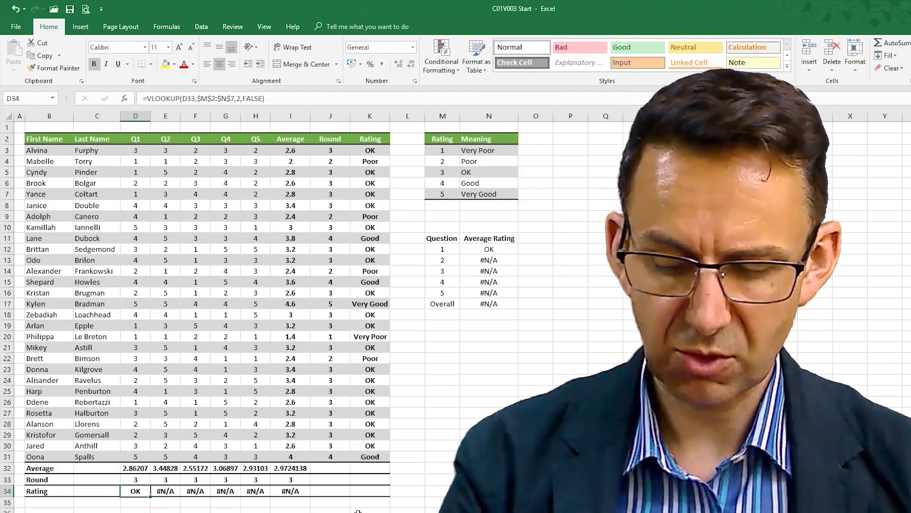
{"action": "key", "text": "ctrl+c"}
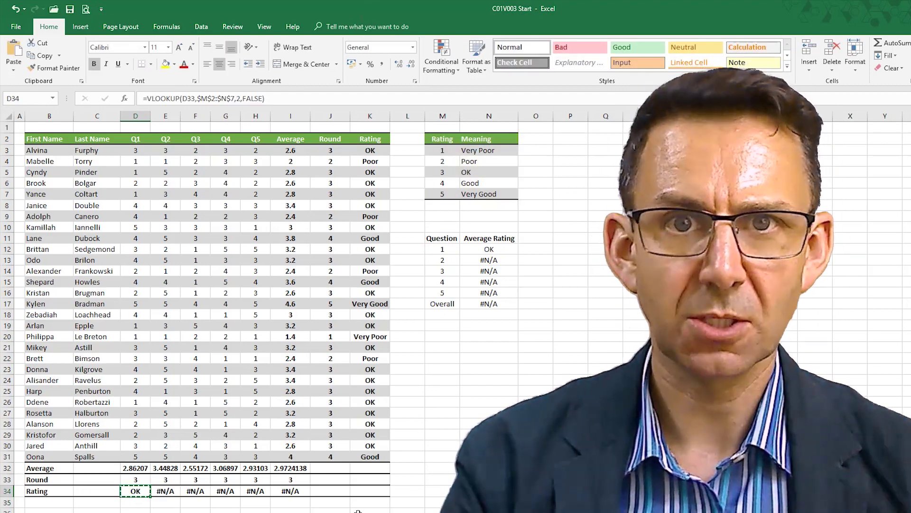
{"action": "key", "text": "shift+Right"}
{"action": "key", "text": "shift+Right"}
{"action": "key", "text": "shift+Right"}
{"action": "key", "text": "shift+Right"}
{"action": "key", "text": "shift+Right"}
{"action": "key", "text": "ctrl+v"}
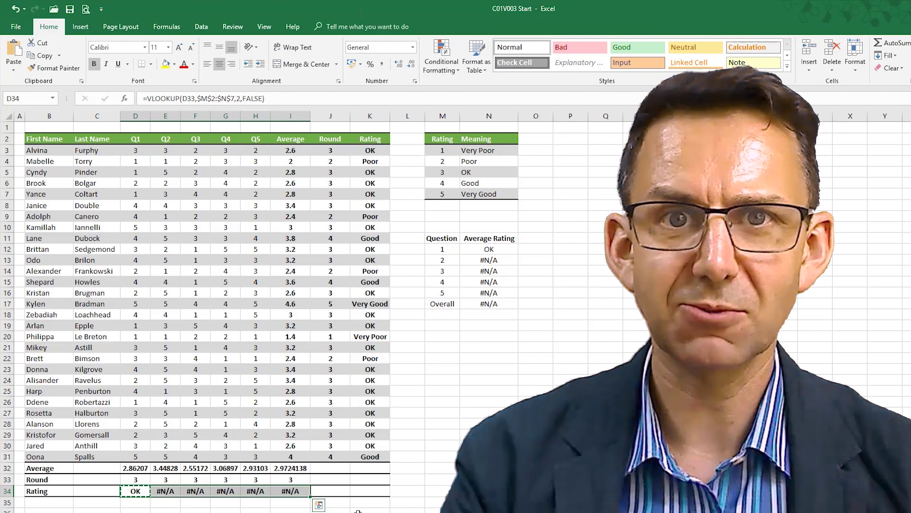
{"action": "key", "text": "ctrl+v"}
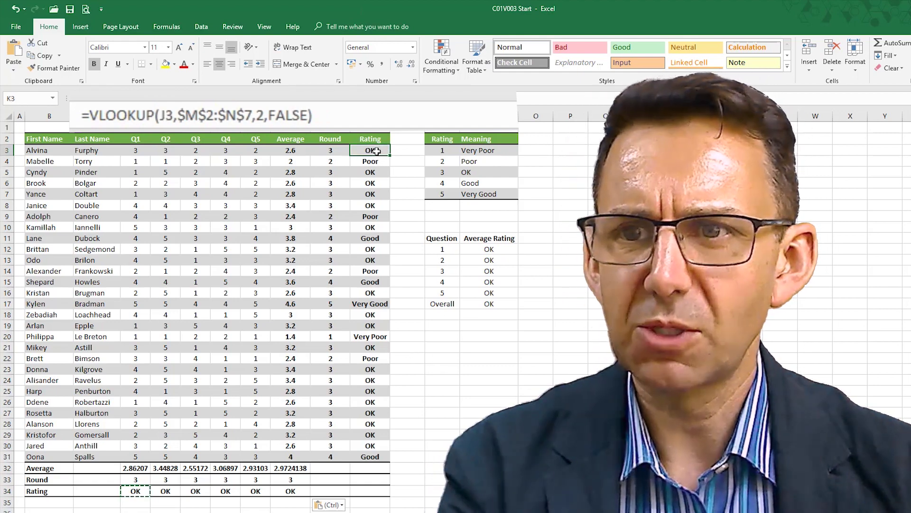
Step: Repoint D34's rating lookup from D33 to the unrounded average D32
{"action": "key", "text": "Escape"}
{"action": "key", "text": "F2"}
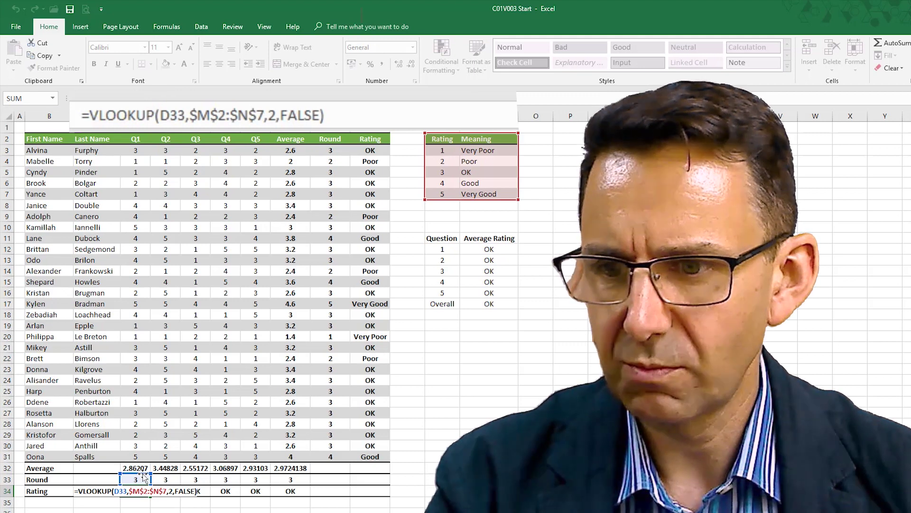
{"action": "left_click_drag", "start_coordinate": [144, 476], "coordinate": [144, 470]}
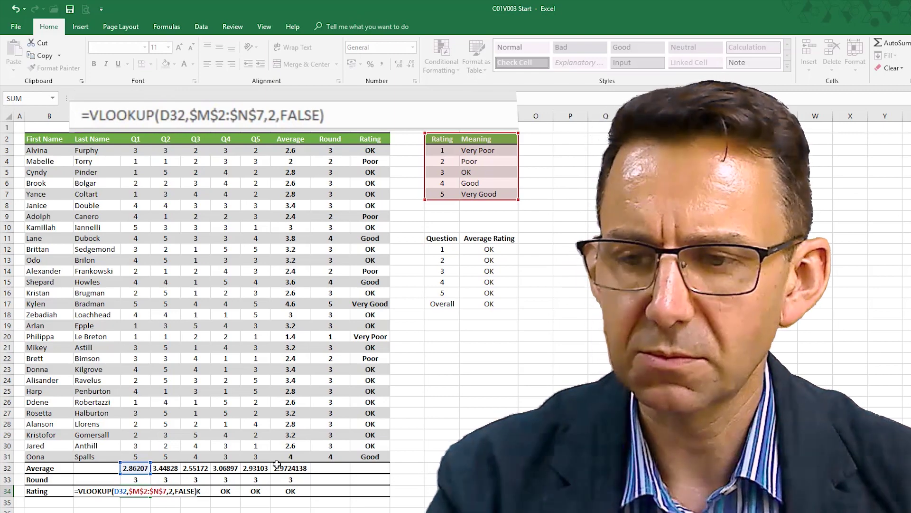
{"action": "key", "text": "ctrl+Return"}
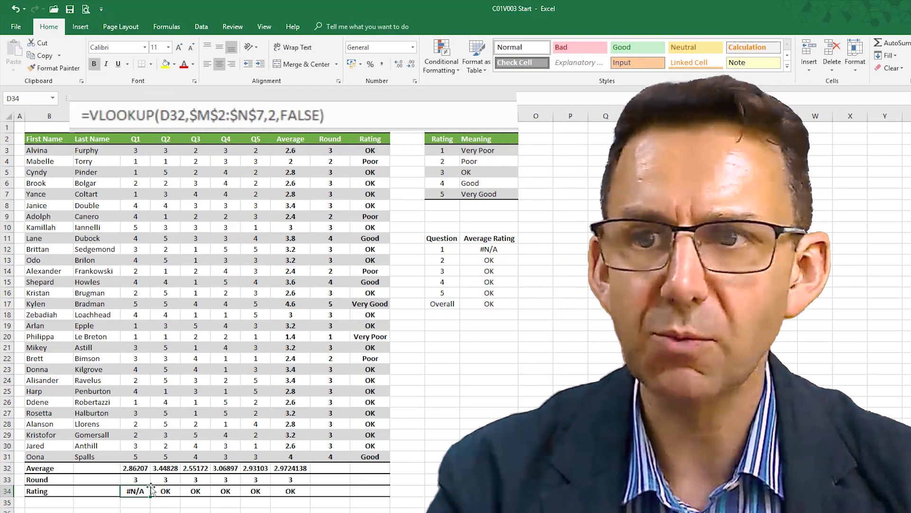
Step: Change D34's VLOOKUP to look up round(D32,0) so Q1 shows OK
{"action": "key", "text": "F2"}
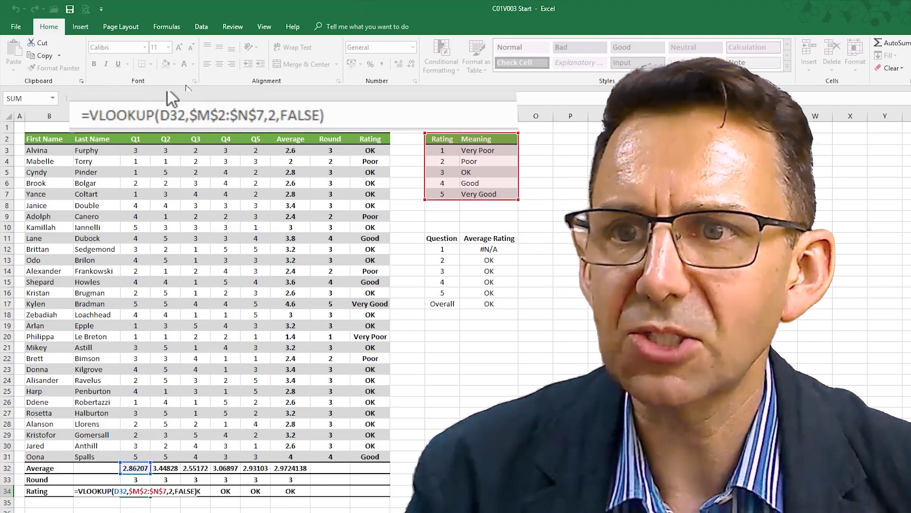
{"action": "left_click_drag", "start_coordinate": [162, 118], "coordinate": [184, 116]}
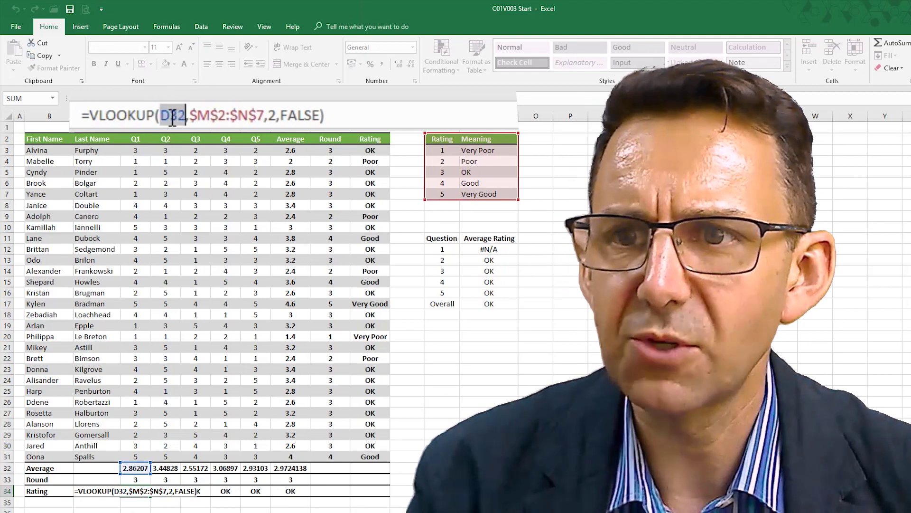
{"action": "left_click", "coordinate": [162, 117]}
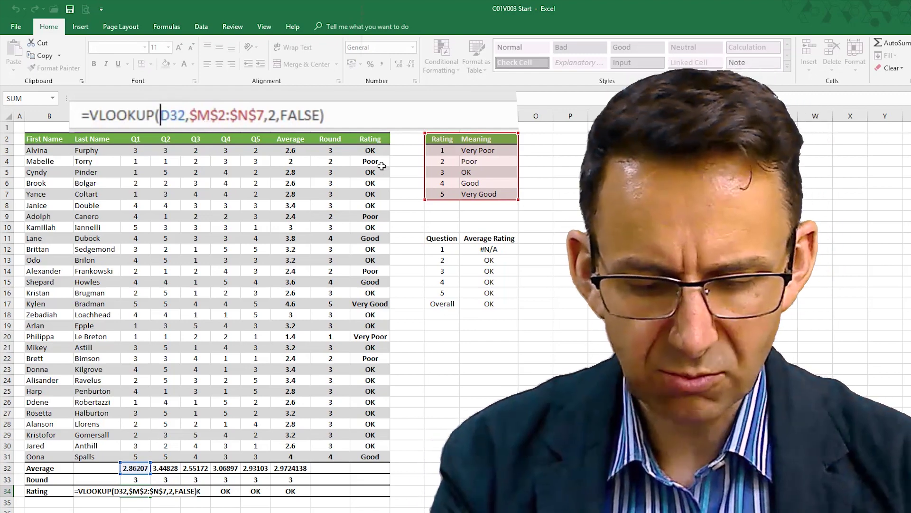
{"action": "type", "text": "round("}
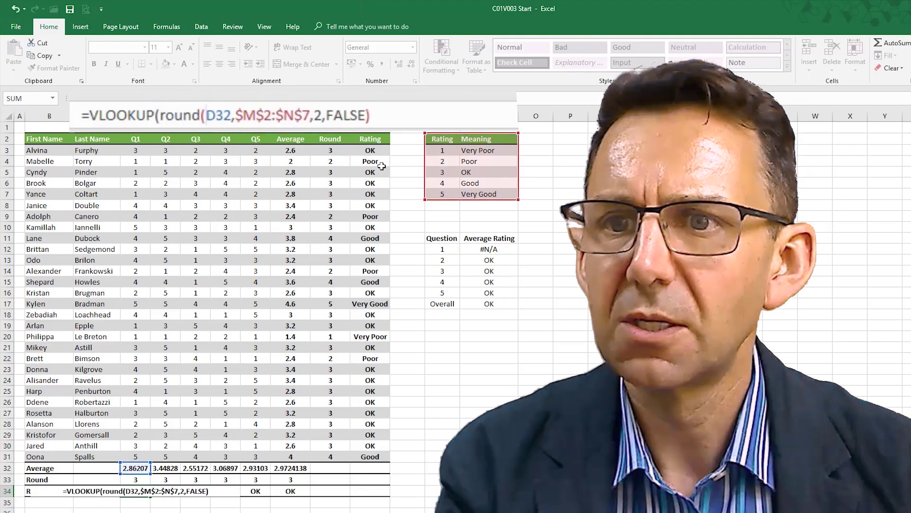
{"action": "key", "text": "Right"}
{"action": "key", "text": "Right"}
{"action": "key", "text": "Right"}
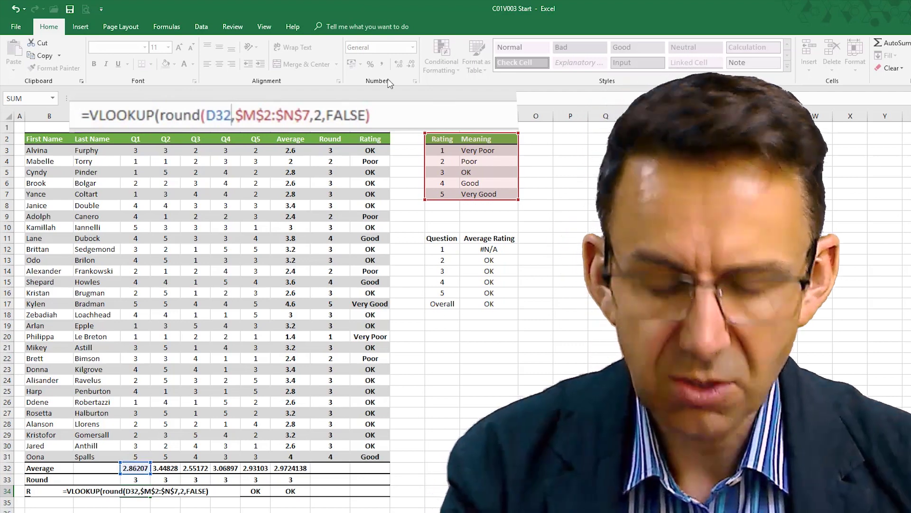
{"action": "type", "text": ","}
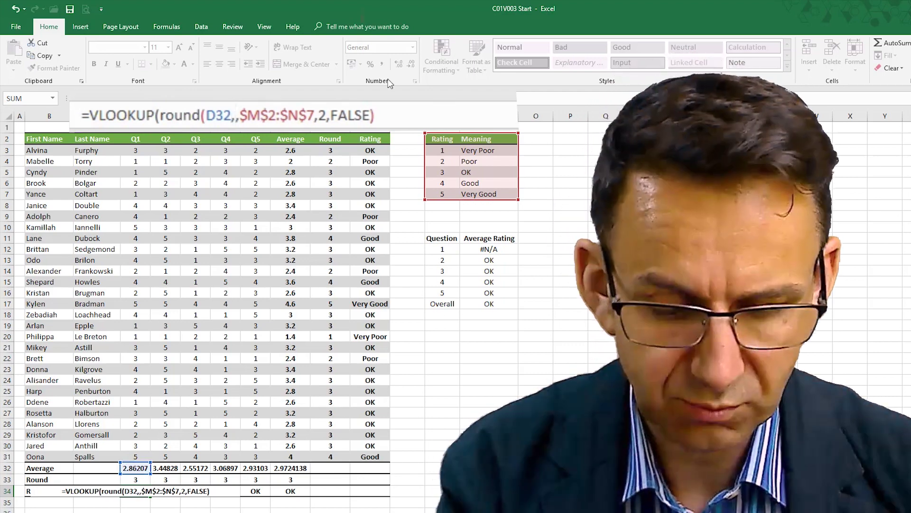
{"action": "type", "text": "0)"}
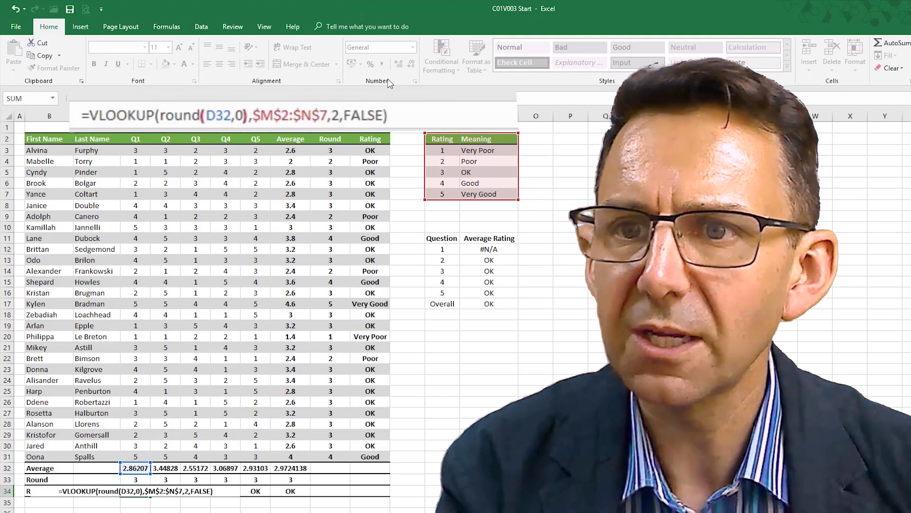
{"action": "left_click", "coordinate": [160, 115]}
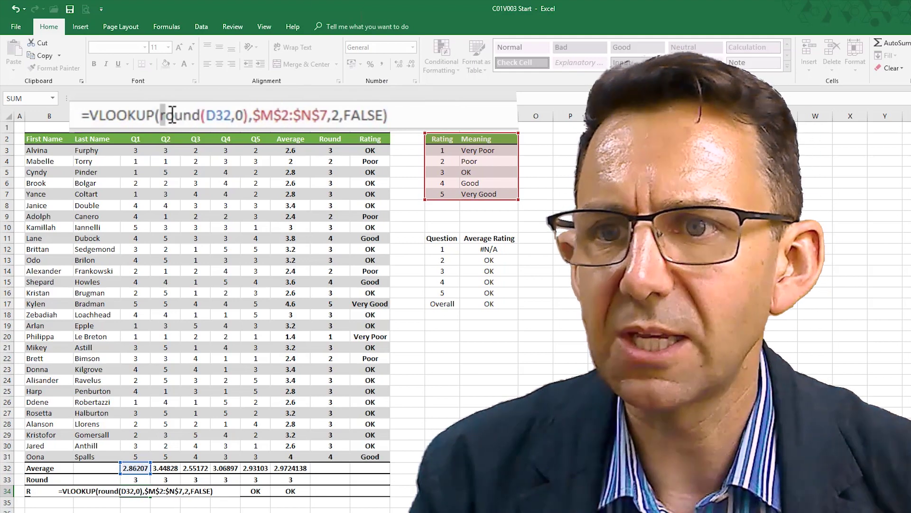
{"action": "left_click_drag", "start_coordinate": [181, 115], "coordinate": [248, 116]}
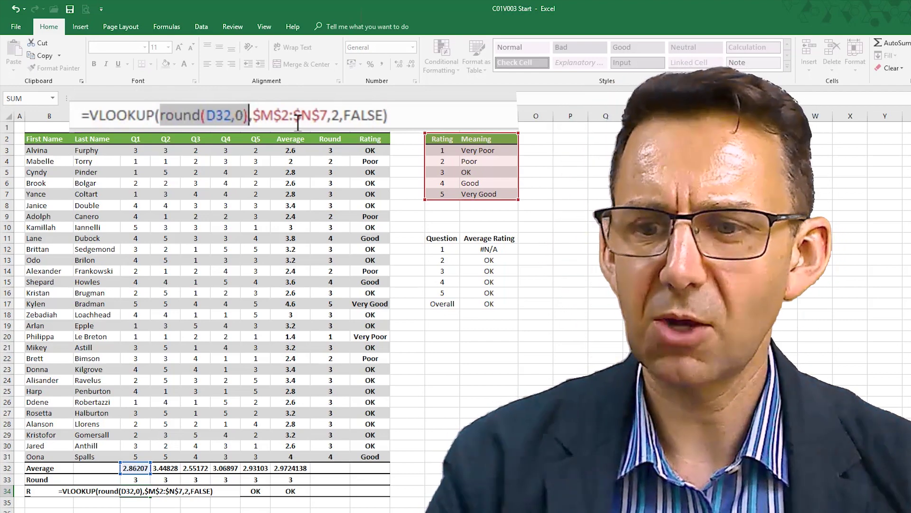
{"action": "key", "text": "ctrl+Return"}
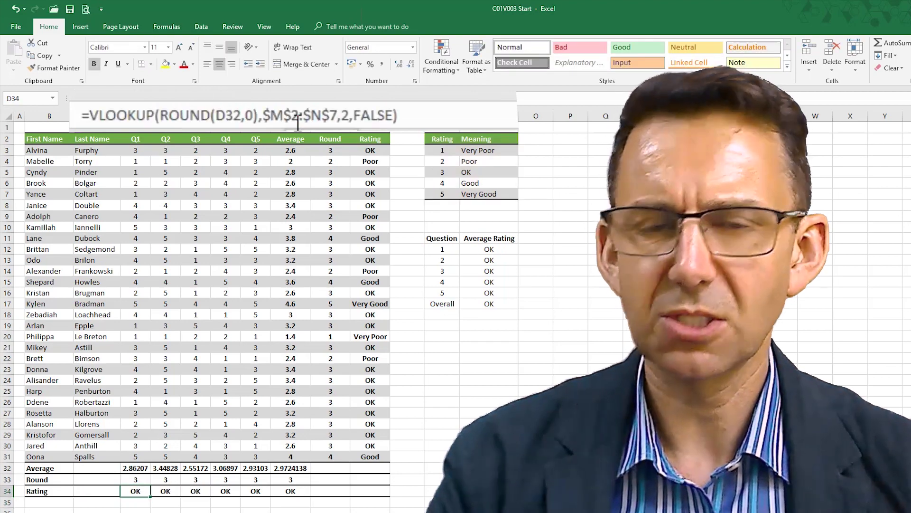
Step: Paste the rounded rating formula across D34:I34
{"action": "key", "text": "ctrl+c"}
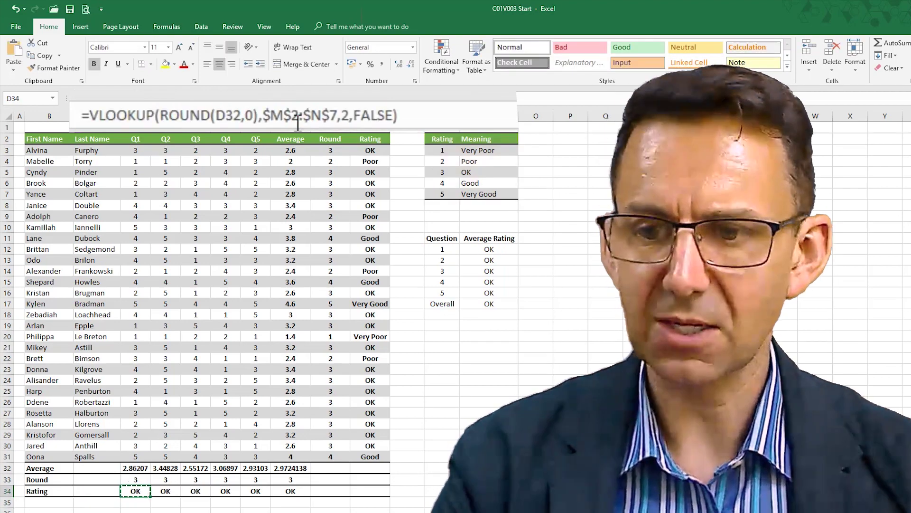
{"action": "key", "text": "shift+Right"}
{"action": "key", "text": "shift+Right"}
{"action": "key", "text": "shift+Right"}
{"action": "key", "text": "shift+Right"}
{"action": "key", "text": "shift+Right"}
{"action": "key", "text": "ctrl+v"}
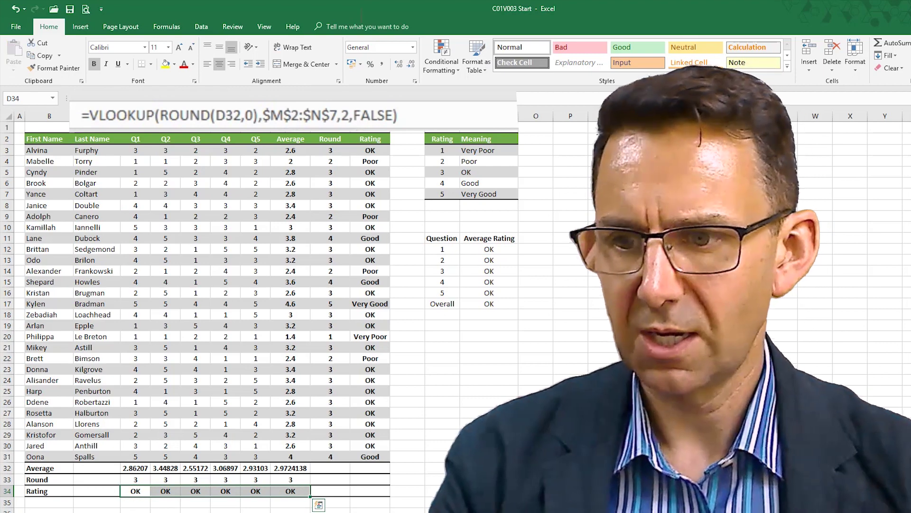
Step: Delete the Round helper row and check the Rating formula now in D33
{"action": "left_click", "coordinate": [7, 479]}
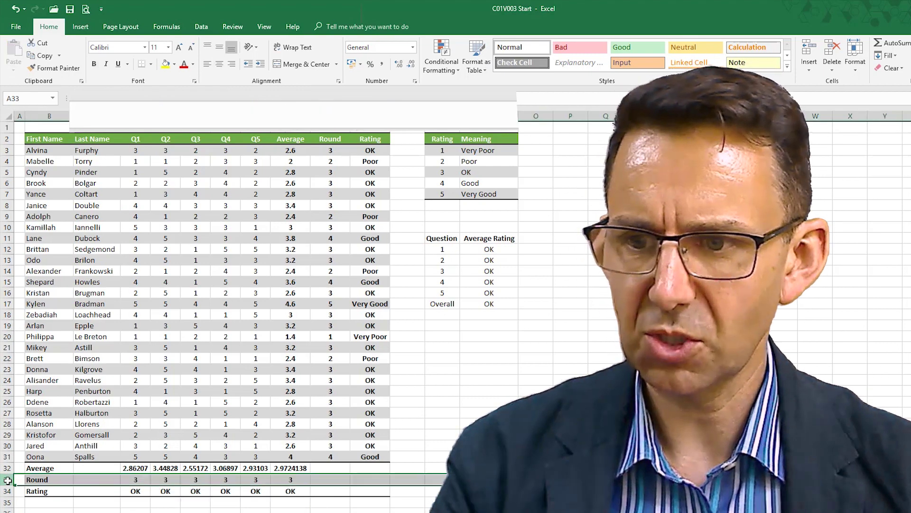
{"action": "right_click", "coordinate": [8, 479]}
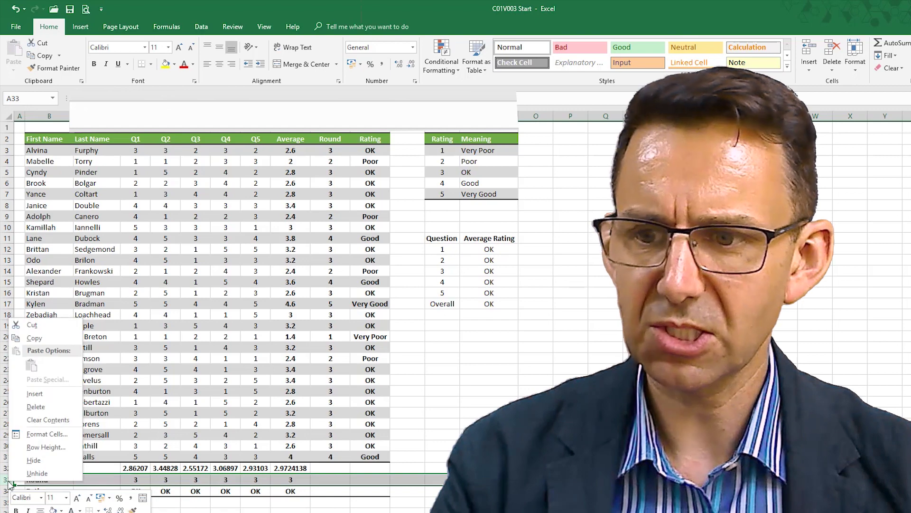
{"action": "left_click", "coordinate": [36, 407]}
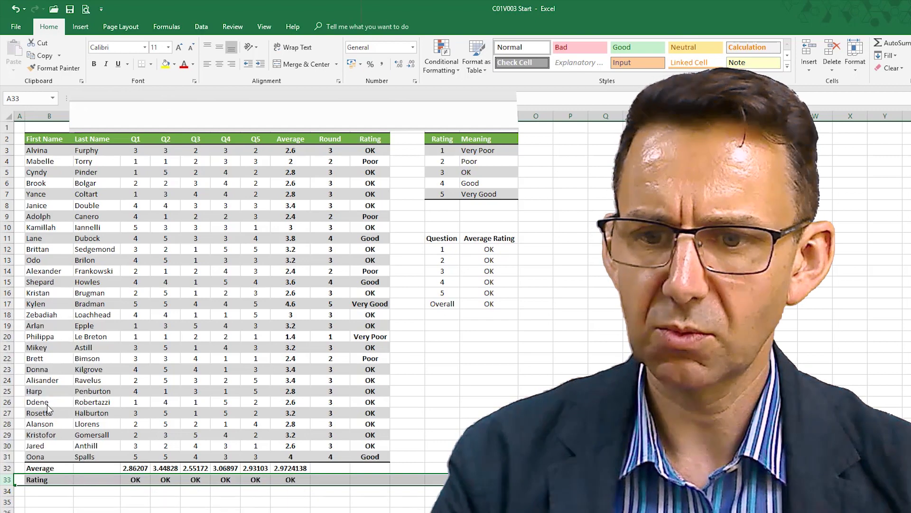
{"action": "left_click", "coordinate": [137, 480]}
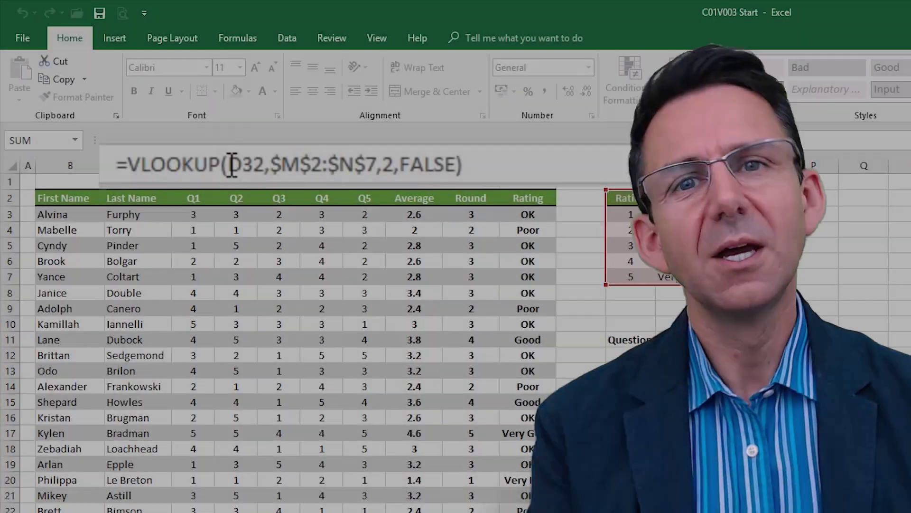
Step: Edit the rating formula to =VLOOKUP(round(D32,0),$M$2:$N$7,2,FALSE) and highlight round(D32,0)
{"action": "left_click_drag", "start_coordinate": [230, 164], "coordinate": [263, 168]}
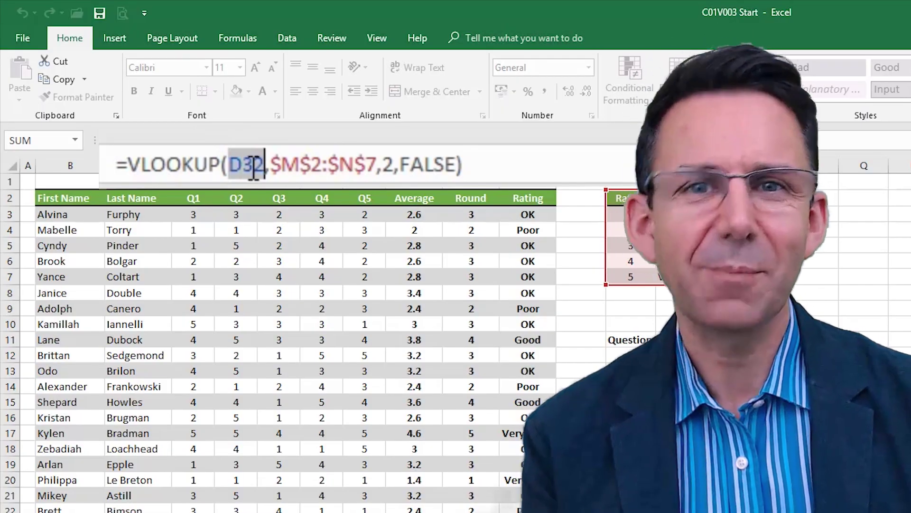
{"action": "left_click", "coordinate": [230, 166]}
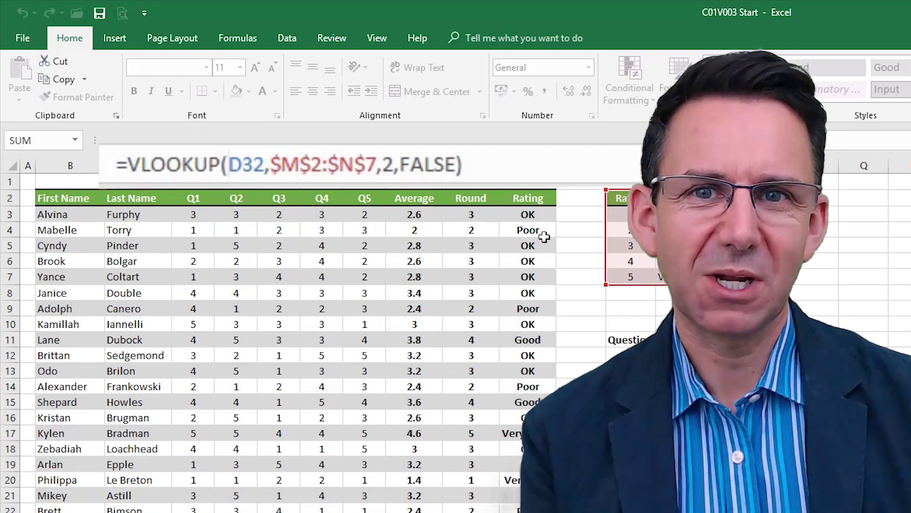
{"action": "type", "text": "round"}
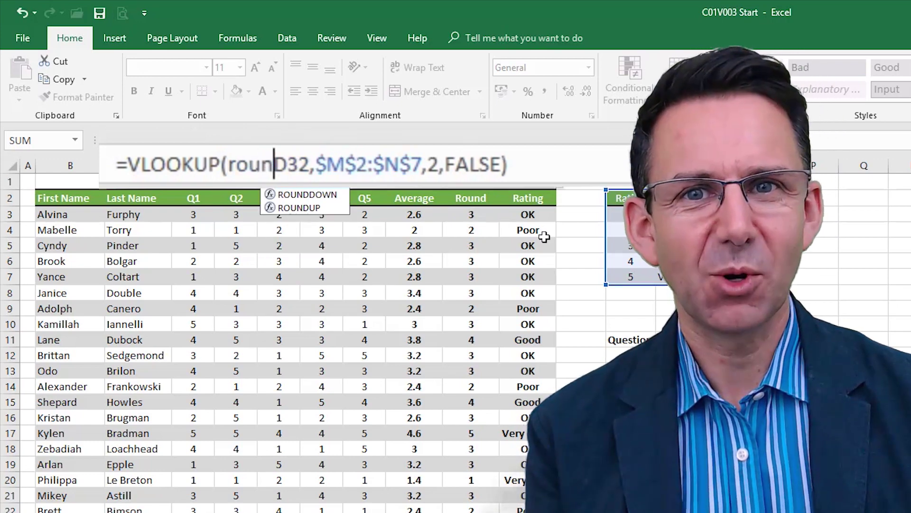
{"action": "type", "text": "("}
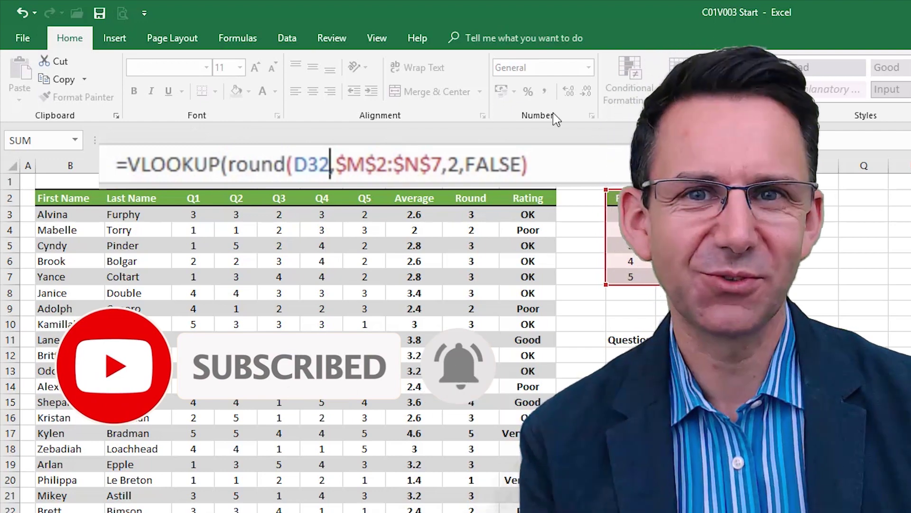
{"action": "type", "text": ",0"}
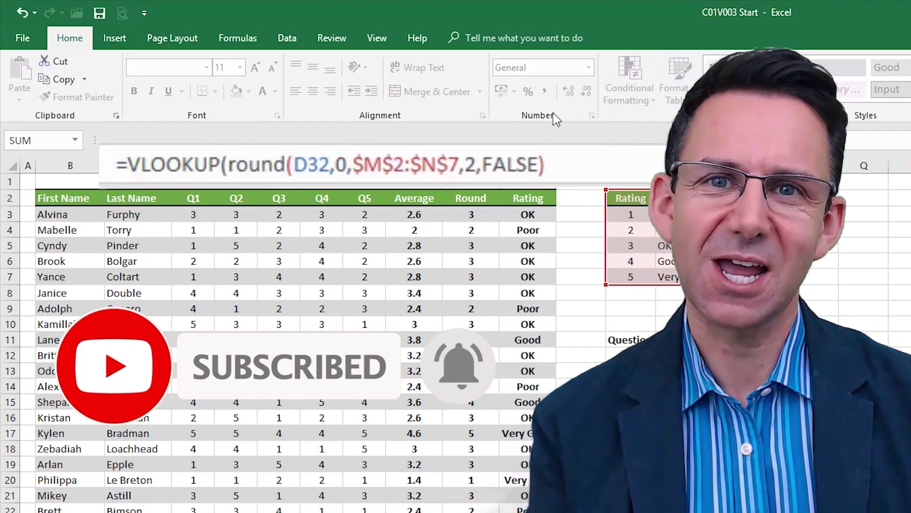
{"action": "type", "text": ")"}
{"action": "left_click", "coordinate": [232, 164]}
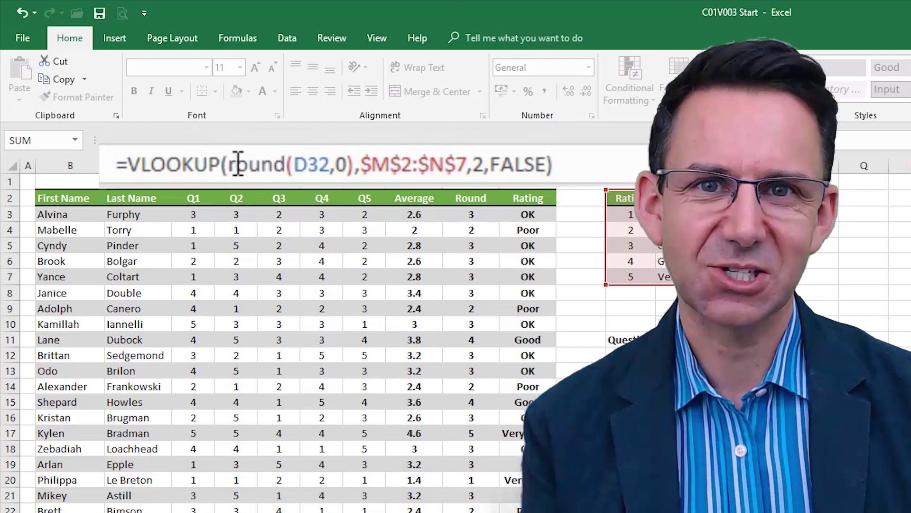
{"action": "left_click_drag", "start_coordinate": [242, 164], "coordinate": [352, 166]}
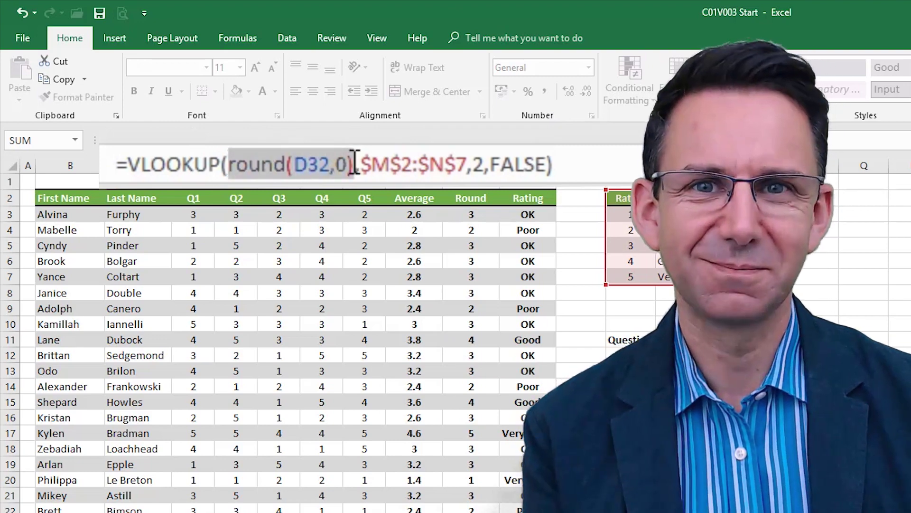